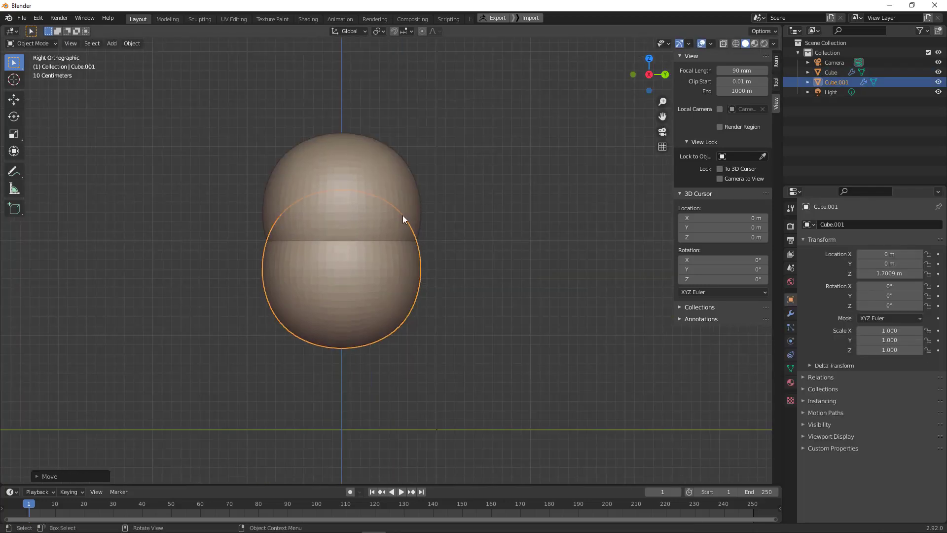
Step: Move the duplicated sphere along Y and place it below the cranium
key(g)
key(y)
click(334, 248)
middle_drag(334, 247, 517, 341)
Step: Add a cylinder for the neck, scale it along Z and lower it under the head
key(shift+a)
click(444, 377)
mouse_move(444, 377)
middle_down()
mouse_move(412, 334)
mouse_move(504, 262)
middle_up()
key(s)
click(391, 312)
key(s)
key(z)
click(415, 259)
key(g)
key(z)
click(414, 259)
Step: Select the lower sphere, enter Sculpt Mode, hide the sidebar and pick the Grab brush
click(453, 262)
key(ctrl+Tab)
click(518, 287)
scroll(513, 222, up, 2)
click(711, 43)
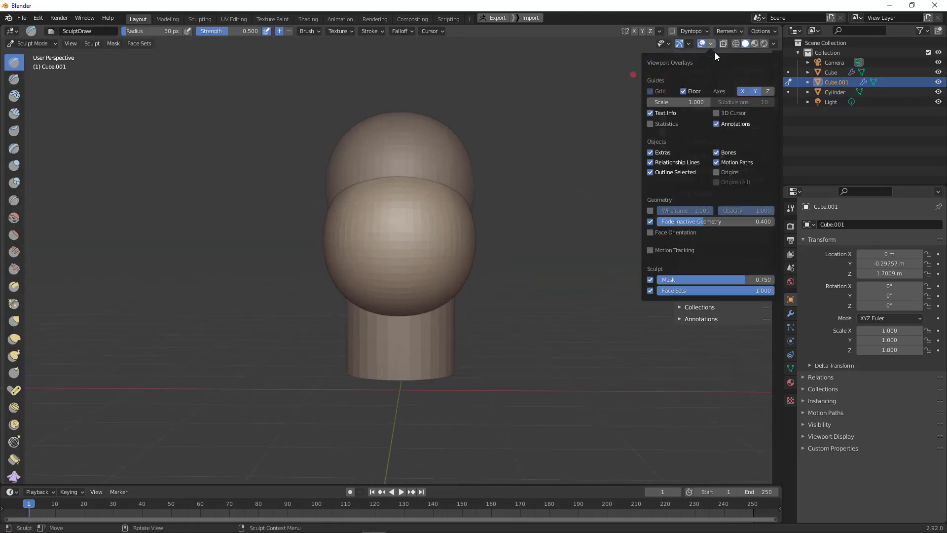
key(n)
click(711, 43)
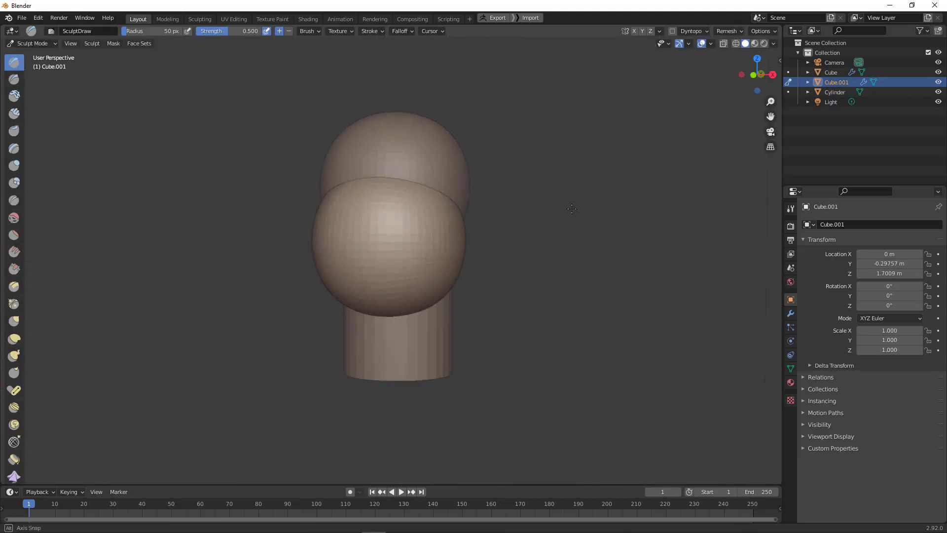
click(14, 322)
Step: Grab-sculpt the lower sphere into a jaw shape using a smaller brush radius
middle_drag(429, 411, 429, 306)
key(ctrl+z)
middle_drag(448, 262, 454, 248)
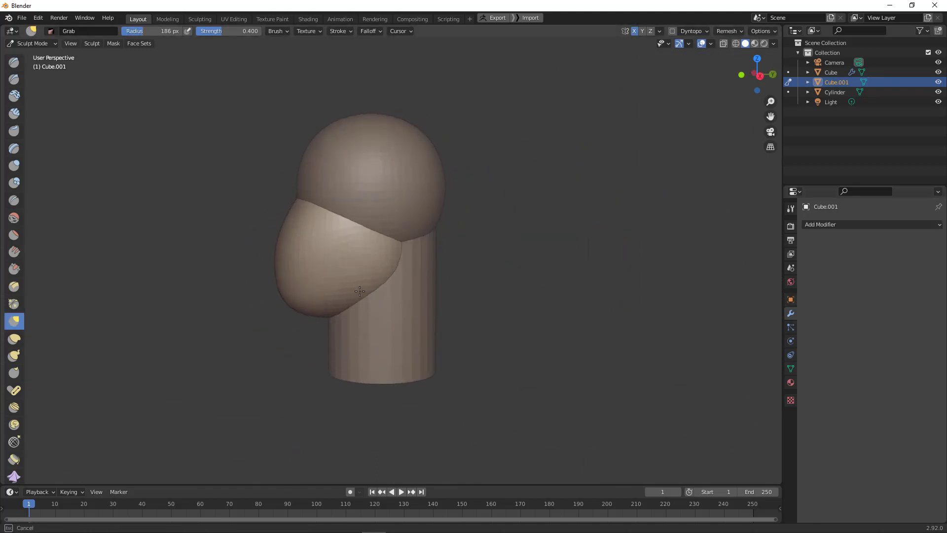
middle_drag(330, 301, 486, 243)
key(ctrl+z)
key(ctrl+z)
mouse_move(469, 182)
middle_down()
mouse_move(466, 232)
mouse_move(461, 192)
middle_up()
key(f)
click(508, 124)
click(789, 82)
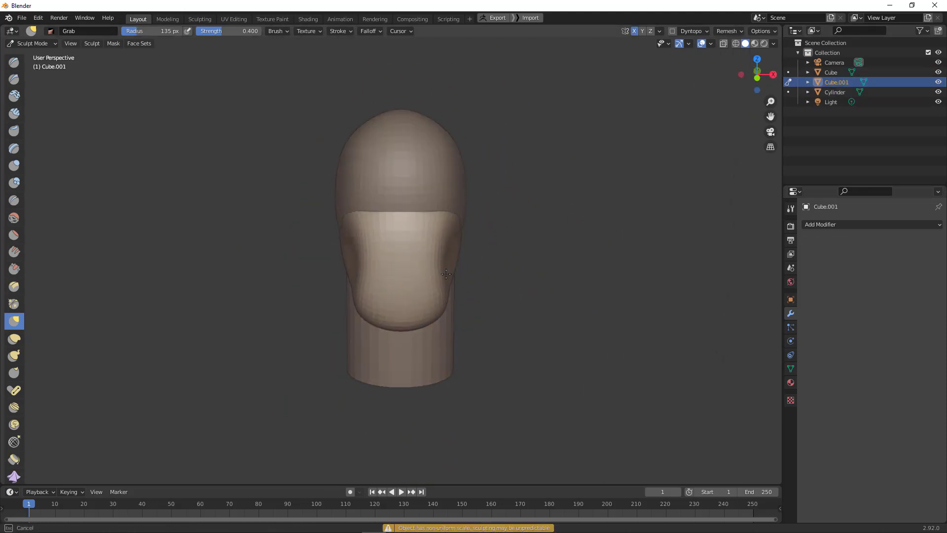
mouse_move(429, 296)
middle_down()
mouse_move(426, 204)
mouse_move(525, 267)
mouse_move(484, 317)
middle_up()
Step: Duplicate the jaw piece as a chin and shift it along Y below the jaw
key(ctrl+Tab)
click(439, 197)
key(shift+d)
click(555, 339)
middle_drag(555, 340, 745, 62)
key(g)
key(y)
click(365, 297)
Step: Sculpt the chin piece with a larger Grab brush, pulling the jaw's corners into cheekbones
key(ctrl+Tab)
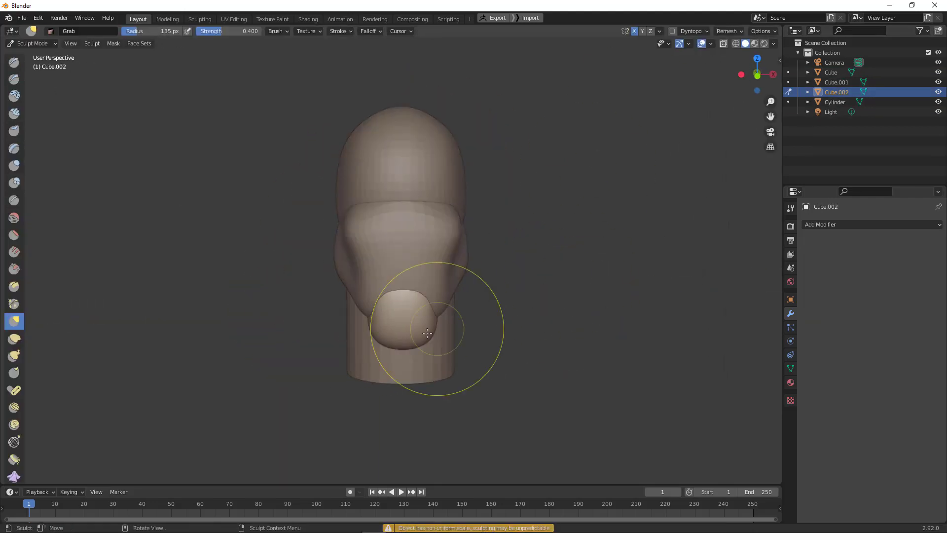
mouse_move(415, 313)
middle_down()
mouse_move(307, 302)
mouse_move(459, 407)
middle_up()
scroll(460, 407, up, 3)
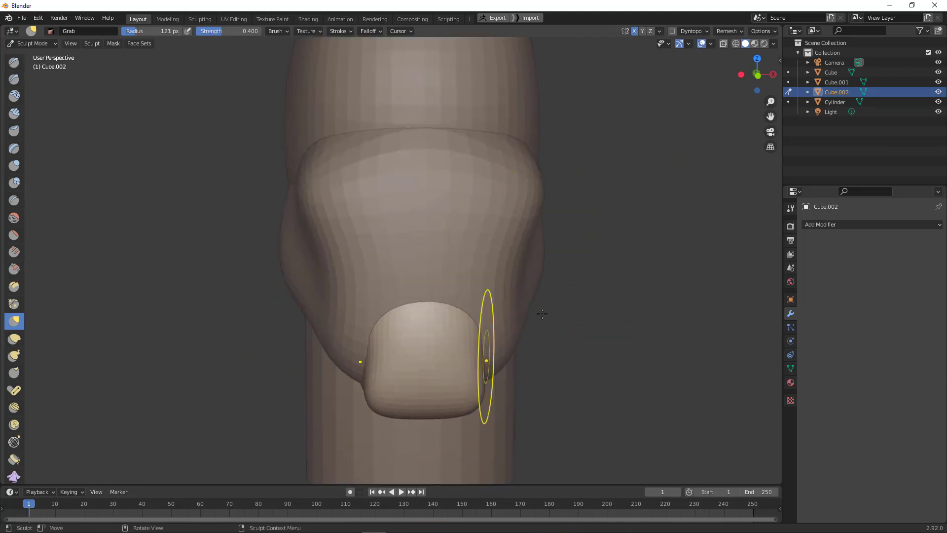
middle_drag(658, 263, 502, 212)
key(alt+q)
drag(512, 214, 545, 202)
mouse_move(504, 309)
middle_down()
mouse_move(592, 296)
mouse_move(467, 306)
mouse_move(570, 217)
mouse_move(620, 211)
middle_up()
scroll(554, 303, down, 3)
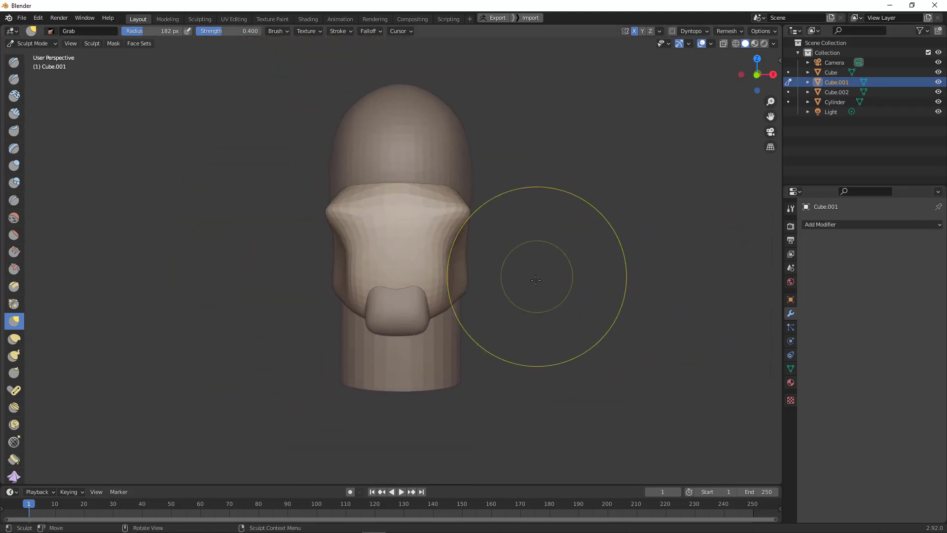
Step: Return to Object Mode and select all the head pieces
key(ctrl+Tab)
key(a)
middle_drag(419, 331, 478, 313)
Step: Join all pieces into one object and remesh it evenly in Sculpt Mode
key(ctrl+j)
middle_drag(516, 242, 538, 309)
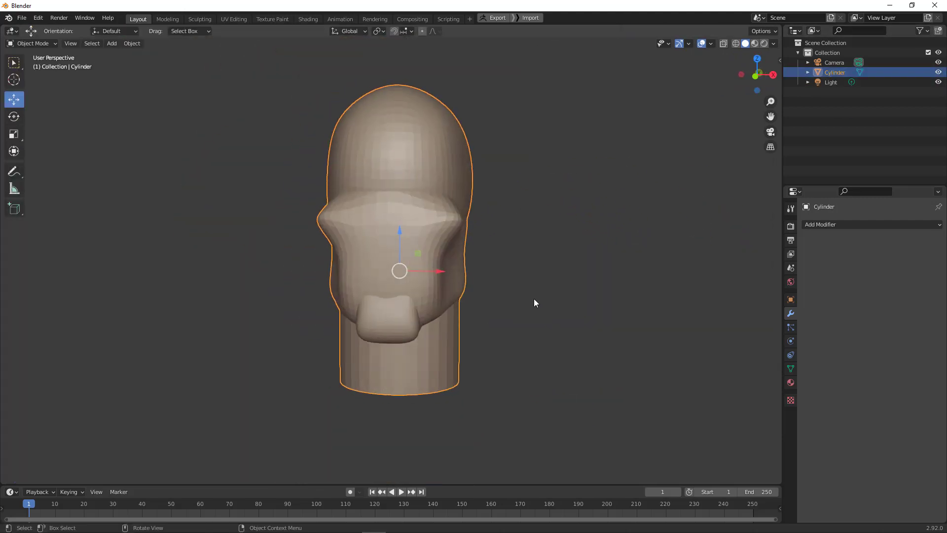
key(ctrl+Tab)
click(729, 30)
click(719, 123)
mouse_move(493, 276)
middle_down()
mouse_move(398, 274)
mouse_move(474, 313)
mouse_move(459, 311)
middle_up()
Step: Build up clay on the cheeks and chin with the Clay Strips brush
click(14, 113)
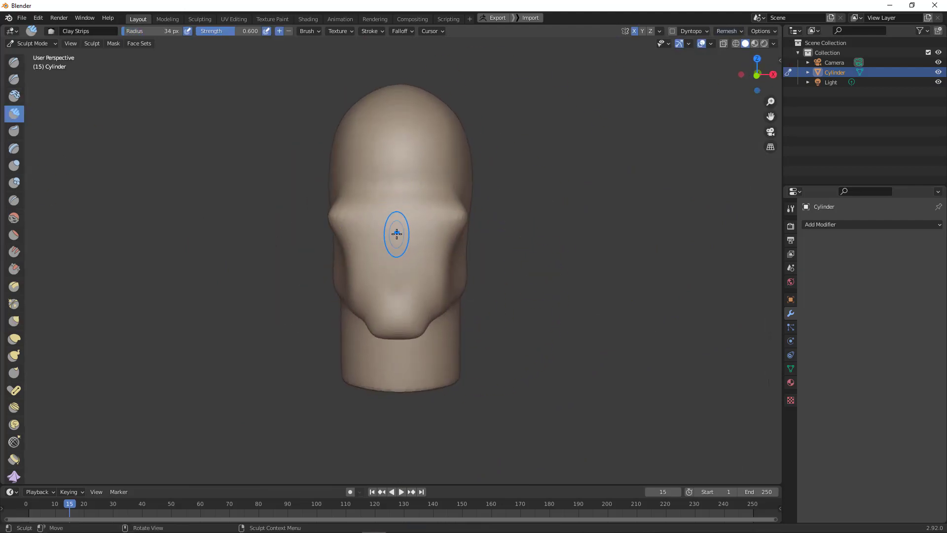
mouse_move(397, 208)
middle_down()
mouse_move(546, 188)
mouse_move(434, 256)
mouse_move(405, 243)
middle_up()
key(g)
key(c)
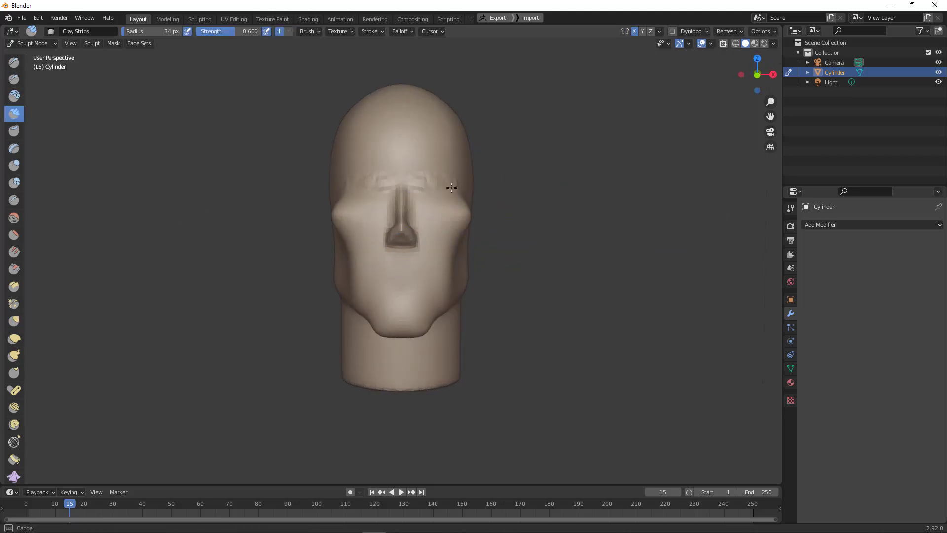
middle_drag(428, 202, 400, 275)
mouse_move(475, 225)
middle_down()
mouse_move(518, 226)
mouse_move(376, 232)
mouse_move(371, 243)
mouse_move(433, 211)
middle_up()
Step: Carve a groove for the mouth with the Draw Sharp brush
key(g)
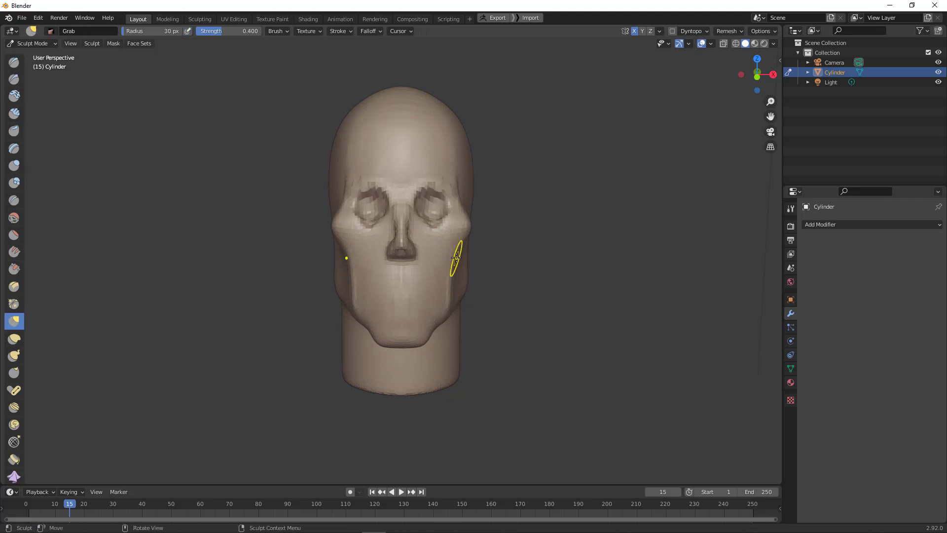
mouse_move(515, 242)
middle_down()
mouse_move(381, 206)
mouse_move(563, 279)
middle_up()
click(14, 79)
drag(389, 297, 427, 297)
mouse_move(406, 296)
middle_down()
mouse_move(666, 161)
mouse_move(538, 272)
middle_up()
Step: Reshape the face with the Grab brush, shrinking its radius to 182 px, then 90 px
key(g)
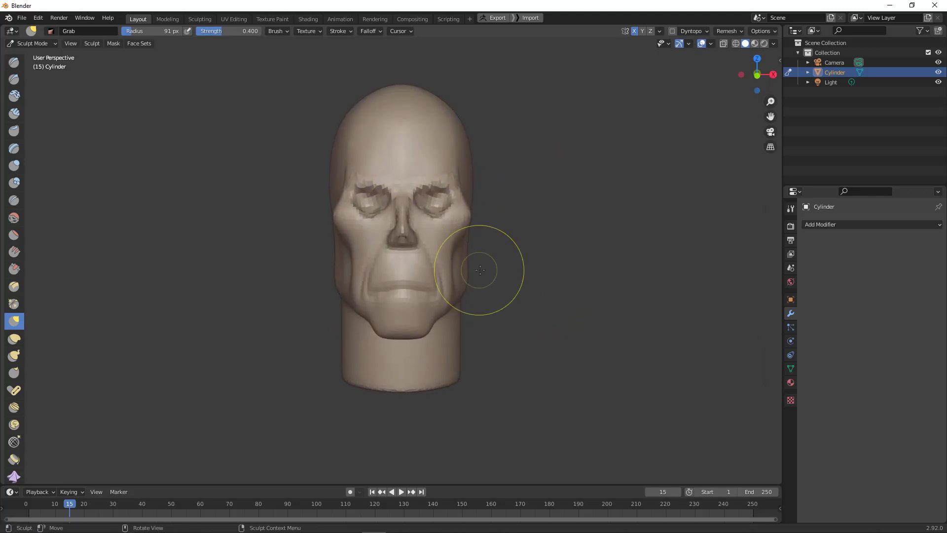
key(f)
mouse_move(450, 311)
middle_down()
mouse_move(297, 296)
mouse_move(735, 57)
mouse_move(496, 148)
mouse_move(265, 205)
mouse_move(646, 254)
mouse_move(599, 307)
mouse_move(397, 276)
mouse_move(269, 328)
middle_up()
click(328, 296)
key(c)
key(g)
key(f)
click(499, 281)
mouse_move(499, 281)
middle_down()
mouse_move(564, 336)
mouse_move(448, 319)
middle_up()
Step: Build a jaw-line ridge with Clay Strips, then refine using a 51 px brush, Fill and Grab
key(c)
mouse_move(415, 197)
mouse_down()
mouse_move(401, 237)
mouse_move(320, 296)
mouse_up()
mouse_move(321, 296)
middle_down()
mouse_move(328, 339)
mouse_move(448, 258)
mouse_move(346, 247)
mouse_move(395, 230)
mouse_move(507, 146)
mouse_move(429, 159)
mouse_move(433, 176)
mouse_move(410, 226)
middle_up()
key(f)
key(shift+t)
middle_drag(474, 173, 556, 199)
key(g)
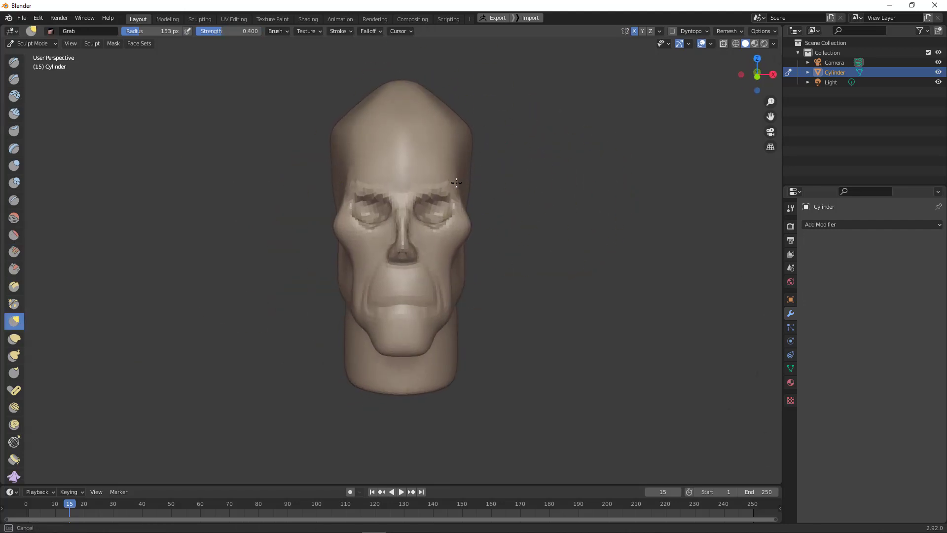
middle_drag(499, 186, 391, 184)
key(c)
middle_drag(388, 147, 444, 158)
key(ctrl+Tab)
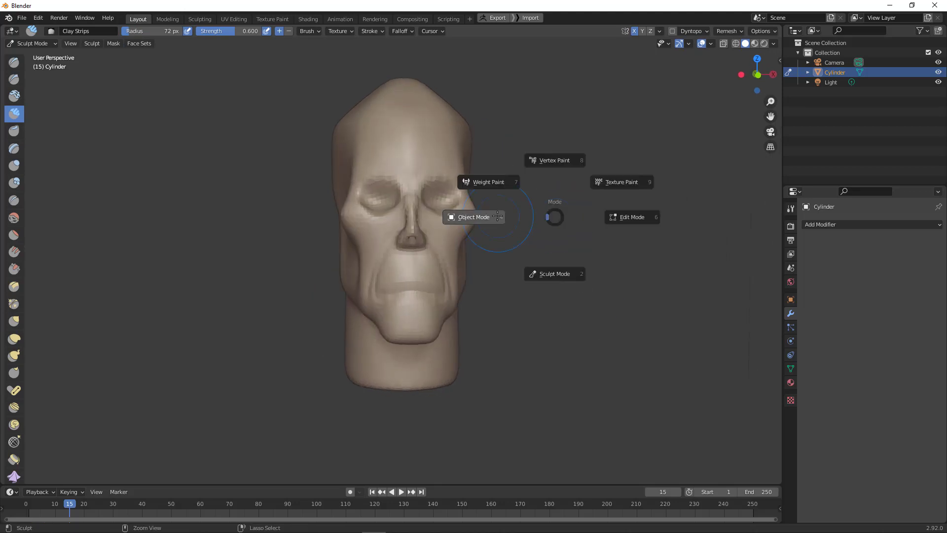
Step: Add a UV sphere rotated 90° on X, shrink it and seat it in the eye socket
click(470, 215)
key(shift+a)
click(627, 279)
text(rx90)
key(Return)
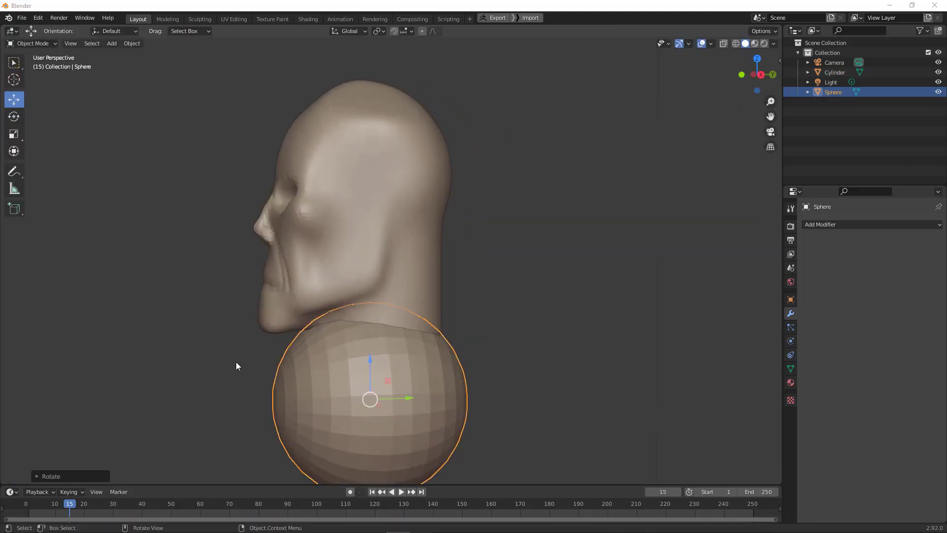
key(s)
key(g)
click(370, 231)
Step: Add a Mirror modifier so the eyeball fills the opposite socket too
middle_drag(370, 231, 434, 295)
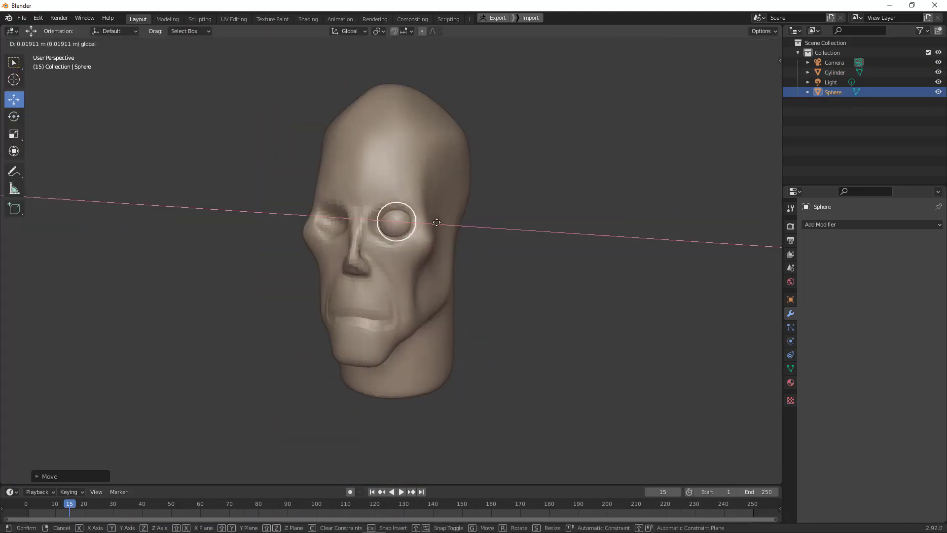
key(KP_1)
click(872, 225)
click(730, 325)
Step: Select the head again and resume sculpting it with the Grab brush
click(419, 326)
key(ctrl+Tab)
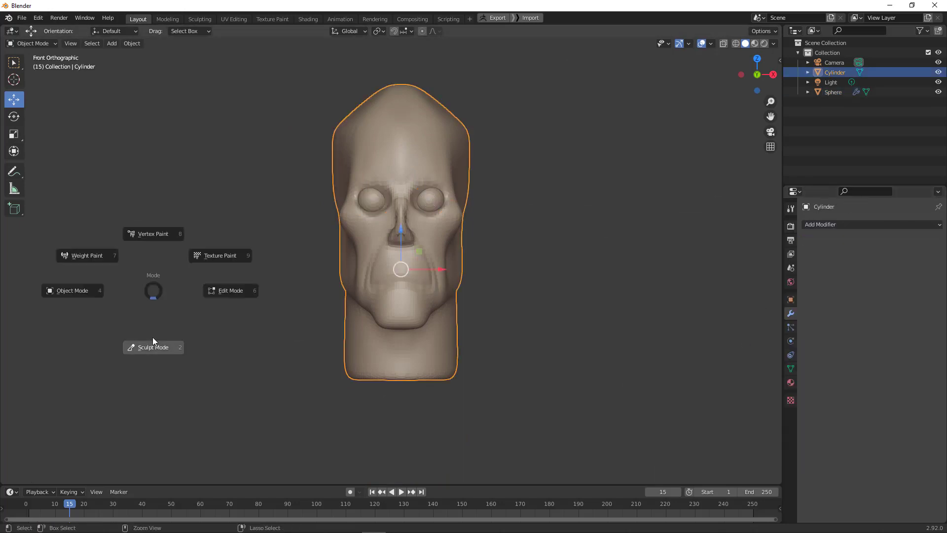
click(151, 353)
mouse_move(151, 353)
middle_down()
mouse_move(264, 254)
mouse_move(524, 238)
mouse_move(405, 232)
mouse_move(461, 237)
mouse_move(434, 212)
mouse_move(305, 169)
mouse_move(482, 313)
mouse_move(491, 289)
mouse_move(474, 276)
middle_up()
key(g)
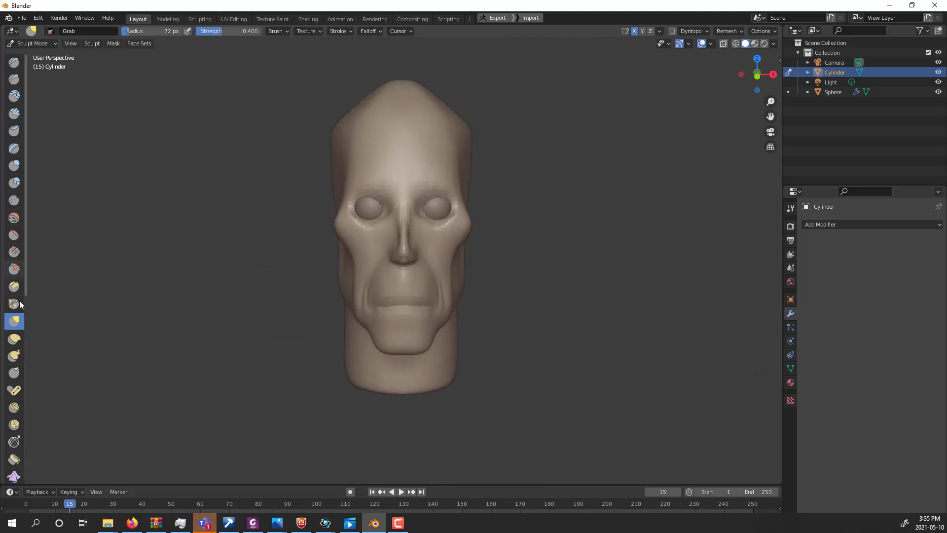
Step: Sculpt furrowed brows, heavy eyelids, nose wings and a downturned mouth using a 26 px Clay Strips brush
click(13, 113)
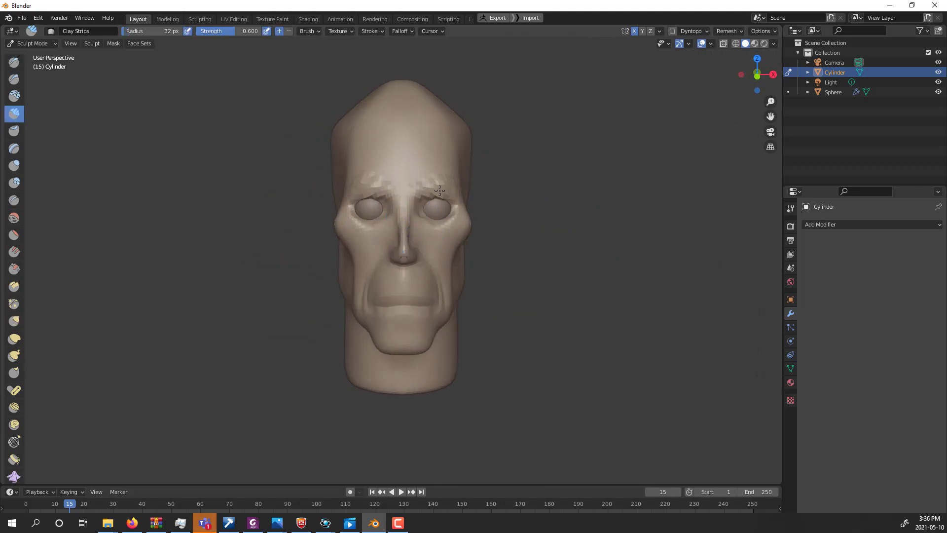
scroll(426, 202, up, 5)
scroll(426, 202, down, 3)
middle_drag(427, 203, 408, 181)
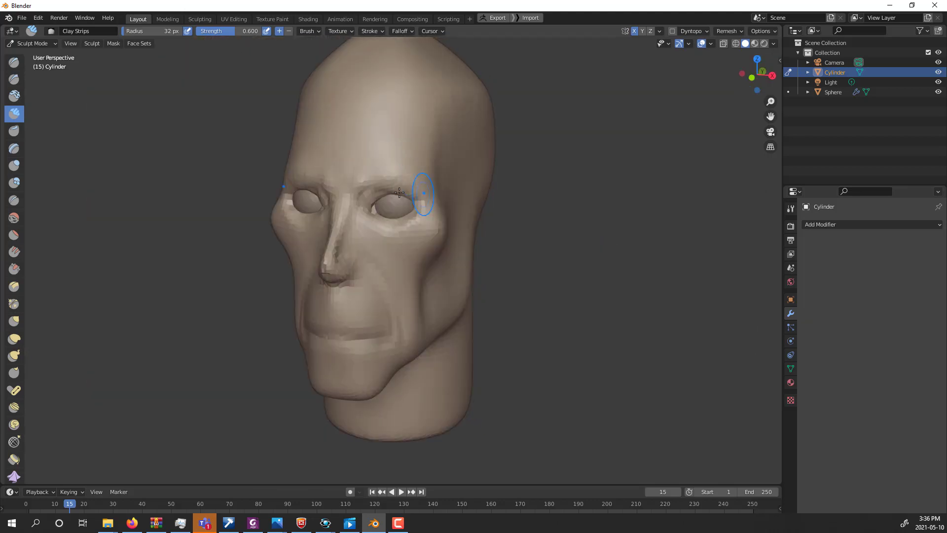
mouse_move(448, 218)
middle_down()
mouse_move(459, 217)
mouse_move(420, 209)
mouse_move(435, 206)
mouse_move(298, 250)
mouse_move(426, 242)
mouse_move(598, 276)
mouse_move(567, 219)
middle_up()
key(f)
click(275, 271)
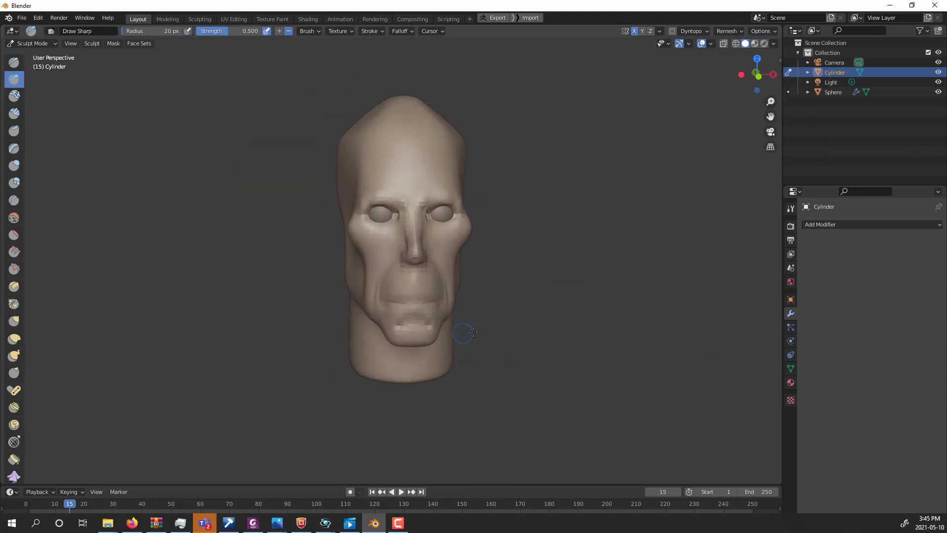
middle_drag(473, 332, 494, 228)
mouse_move(389, 197)
middle_down()
mouse_move(419, 199)
mouse_move(424, 212)
middle_up()
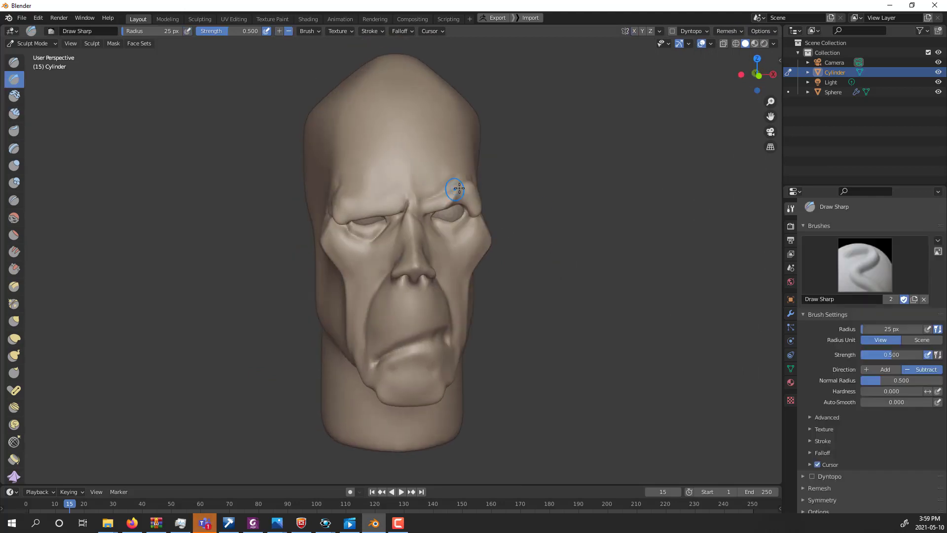
Step: Pull the cheeks inward with the Grab brush
middle_drag(475, 180, 387, 201)
scroll(571, 327, down, 2)
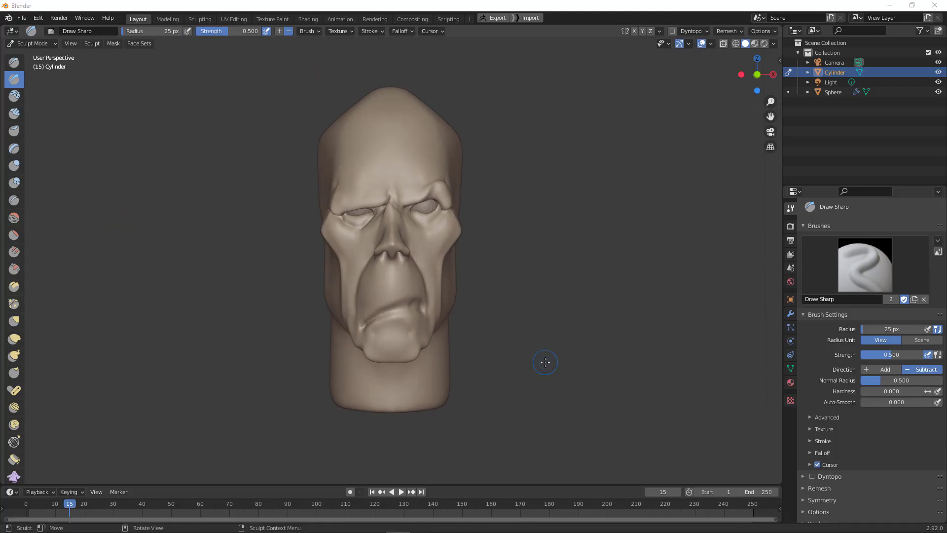
key(g)
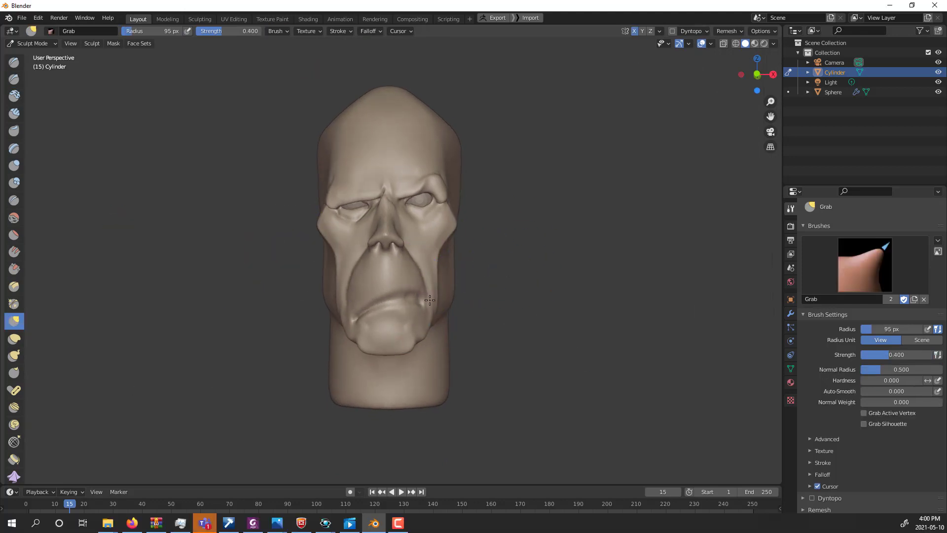
drag(447, 291, 445, 311)
mouse_move(391, 285)
middle_down()
mouse_move(434, 239)
mouse_move(533, 296)
mouse_move(522, 319)
middle_up()
Step: Add chevron ridges on the cheek below the eye with Clay Strips
key(c)
scroll(522, 318, up, 5)
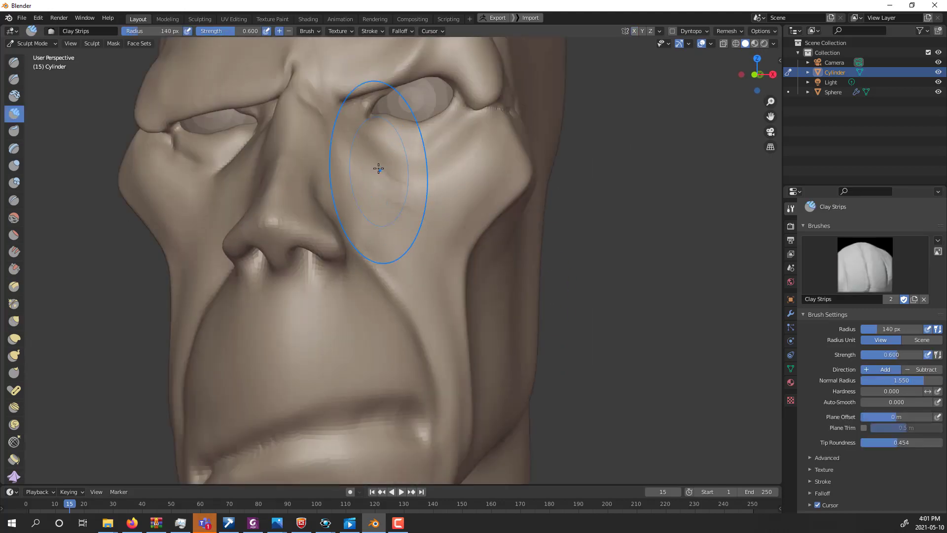
drag(419, 212, 469, 204)
middle_drag(463, 245, 614, 296)
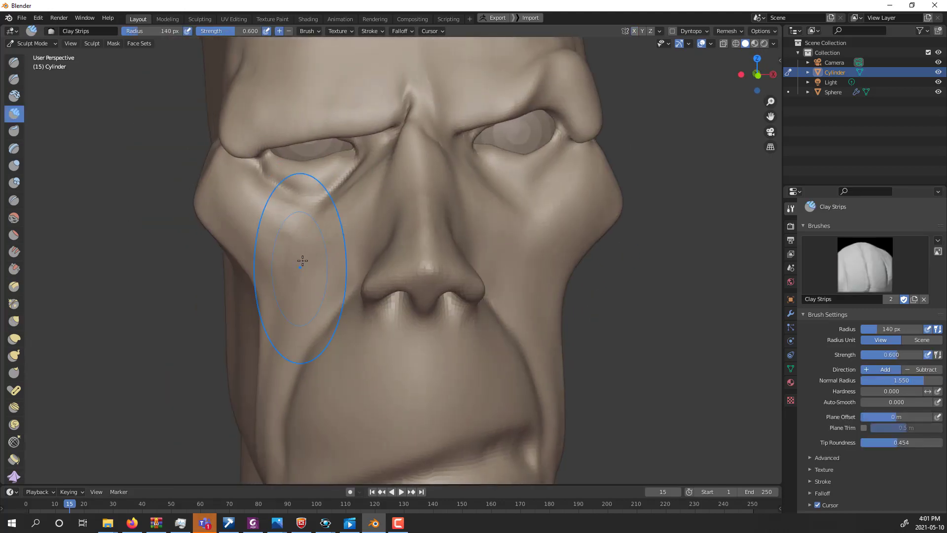
middle_drag(307, 243, 188, 249)
Step: Refine the cheek and nose area, alternating Grab and Clay Strips
key(g)
middle_drag(366, 242, 110, 186)
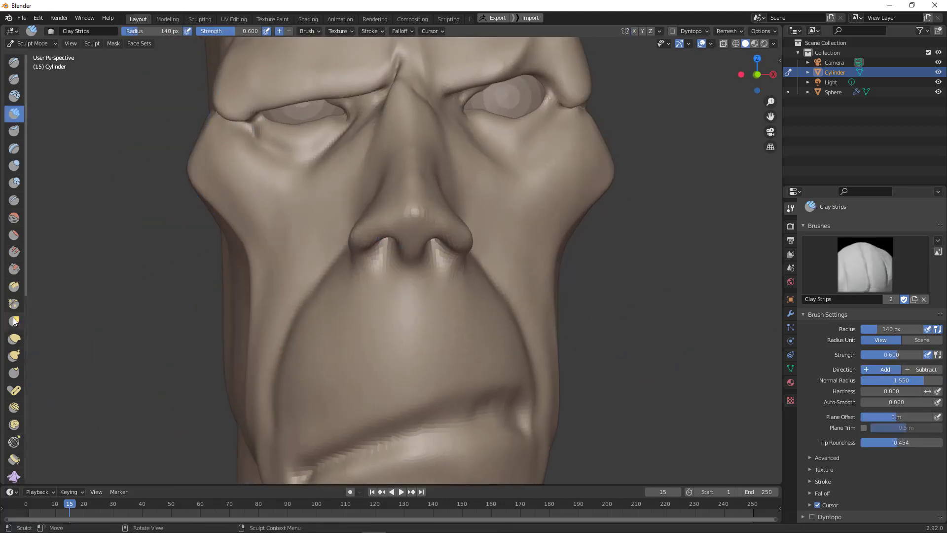
mouse_move(247, 153)
middle_down()
mouse_move(444, 169)
mouse_move(722, 240)
mouse_move(493, 237)
middle_up()
key(c)
shift+middle_drag(380, 293, 380, 105)
middle_drag(373, 60, 45, 101)
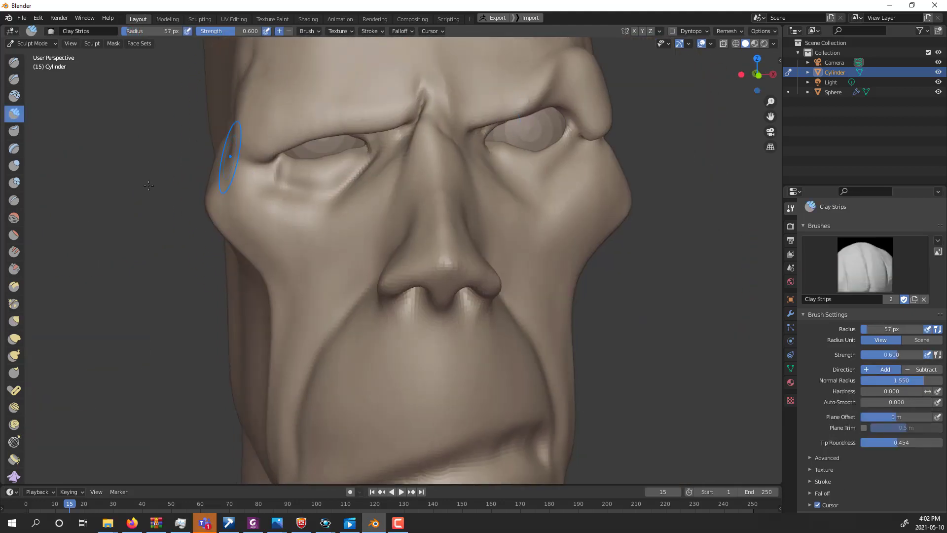
Step: Deepen the brow furrows with Draw Sharp and Clay Strips while checking the profile
key(g)
scroll(666, 296, up, 4)
scroll(541, 197, down, 4)
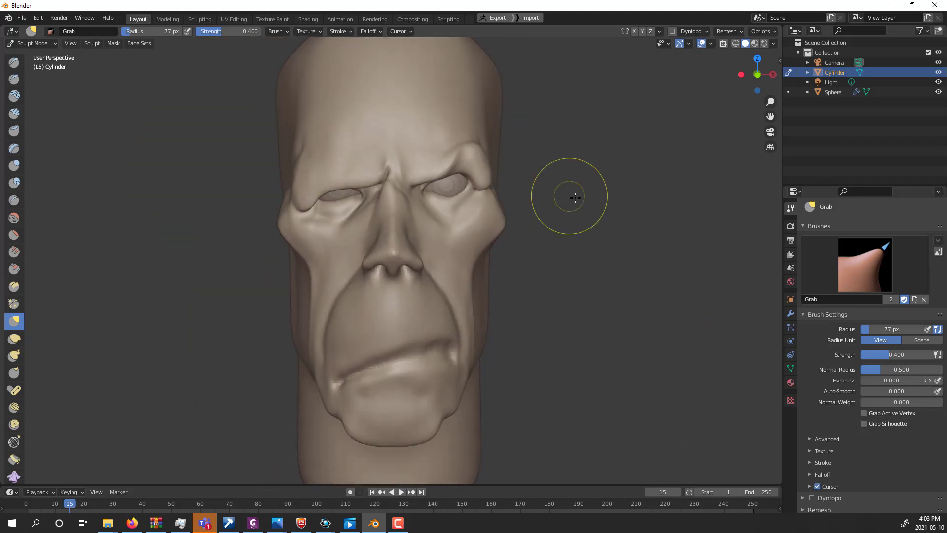
middle_drag(542, 197, 512, 218)
key(shift+x)
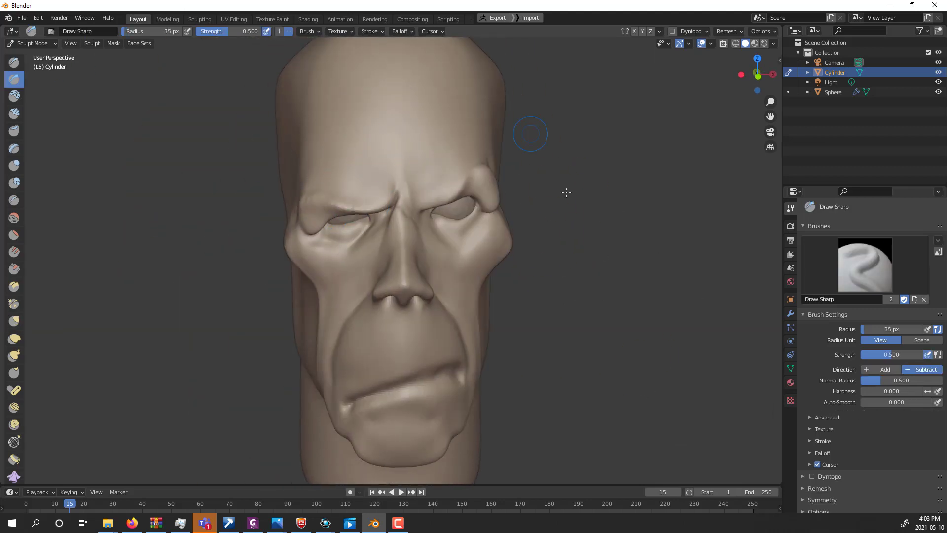
mouse_move(591, 315)
middle_down()
mouse_move(402, 228)
mouse_move(399, 261)
mouse_move(383, 232)
mouse_move(381, 180)
mouse_move(395, 275)
middle_up()
key(c)
Step: Set the brush radius to 32 px and sharpen details with Draw Sharp
key(f)
click(327, 223)
mouse_move(328, 223)
middle_down()
mouse_move(668, 296)
mouse_move(346, 276)
middle_up()
click(14, 79)
mouse_move(691, 277)
middle_down()
mouse_move(345, 276)
mouse_move(547, 276)
middle_up()
scroll(14, 296, down, 5)
Step: Lasso-mask the chin and lower jaw, reshape it with Grab, then clear the mask
drag(14, 425, 54, 429)
mouse_move(346, 316)
mouse_down()
mouse_move(459, 385)
mouse_move(427, 285)
mouse_up()
key(g)
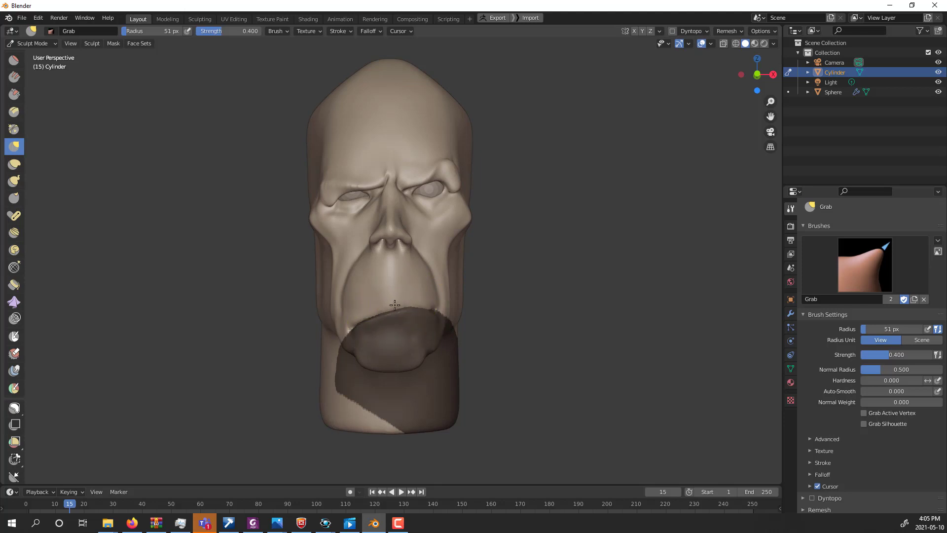
key(alt+m)
Step: Reshape the skull's silhouette with the Grab brush
mouse_move(434, 313)
middle_down()
mouse_move(375, 237)
mouse_move(402, 257)
mouse_move(703, 359)
middle_up()
key(shift+x)
click(15, 319)
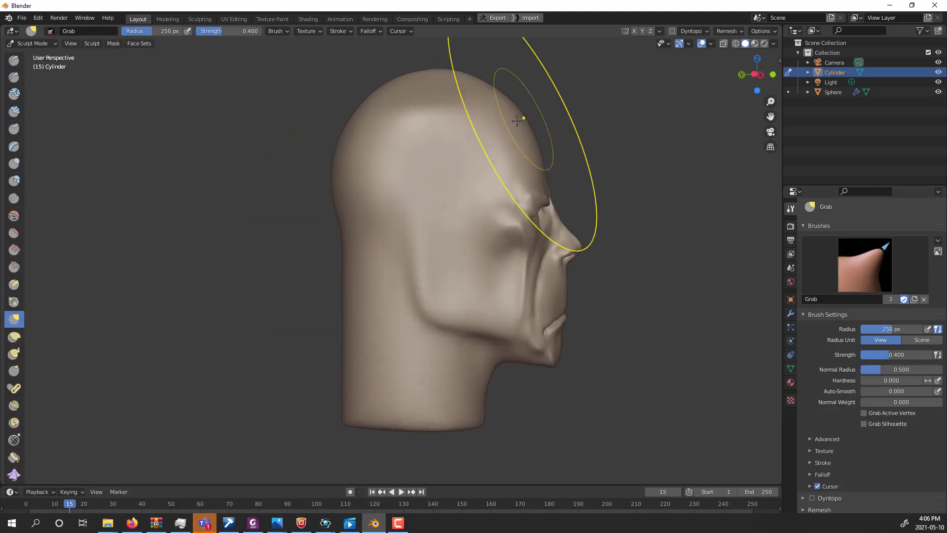
mouse_move(528, 191)
middle_down()
mouse_move(408, 158)
mouse_move(423, 232)
mouse_move(593, 241)
mouse_move(636, 38)
middle_up()
mouse_move(674, 142)
middle_down()
mouse_move(516, 275)
mouse_move(508, 212)
mouse_move(429, 201)
mouse_move(559, 190)
mouse_move(503, 178)
mouse_move(483, 308)
mouse_move(567, 222)
middle_up()
Step: Turn off X mirroring and pull each mouth corner separately into a lopsided scowl
click(634, 30)
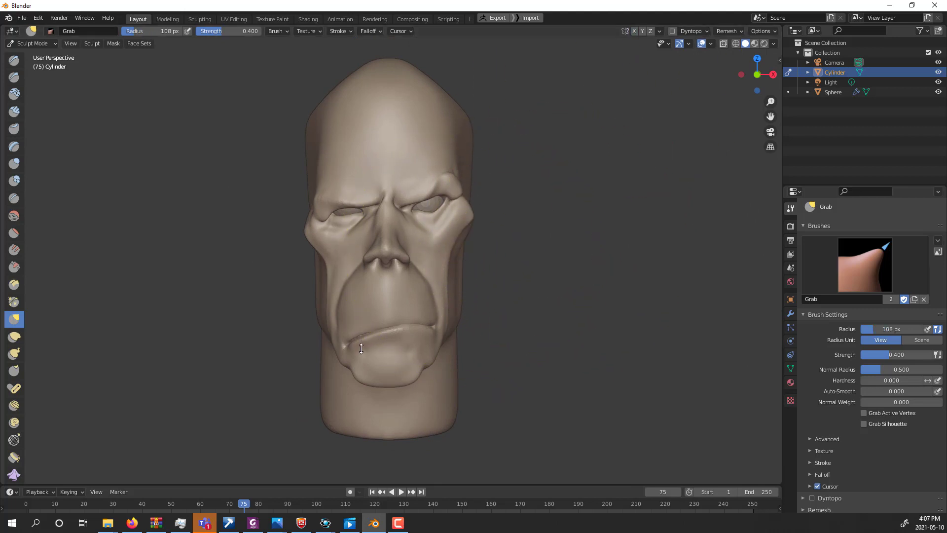
click(14, 77)
mouse_move(398, 354)
middle_down()
mouse_move(459, 355)
mouse_move(438, 334)
mouse_move(400, 329)
mouse_move(423, 365)
middle_up()
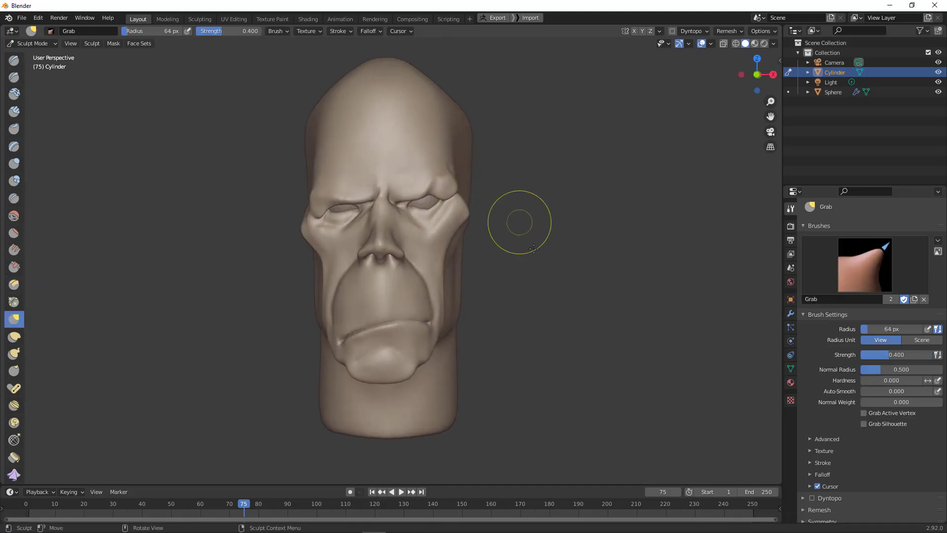
mouse_move(559, 275)
middle_down()
mouse_move(468, 279)
mouse_move(444, 232)
mouse_move(410, 282)
mouse_move(432, 249)
mouse_move(502, 296)
mouse_move(415, 170)
middle_up()
mouse_move(434, 246)
middle_down()
mouse_move(397, 249)
mouse_move(412, 226)
middle_up()
Step: Touch up the face with Scrape, then refine both sides with Grab
key(shift+t)
middle_drag(348, 210, 588, 282)
mouse_move(426, 214)
middle_down()
mouse_move(631, 354)
mouse_move(518, 345)
mouse_move(582, 316)
mouse_move(394, 284)
middle_up()
key(g)
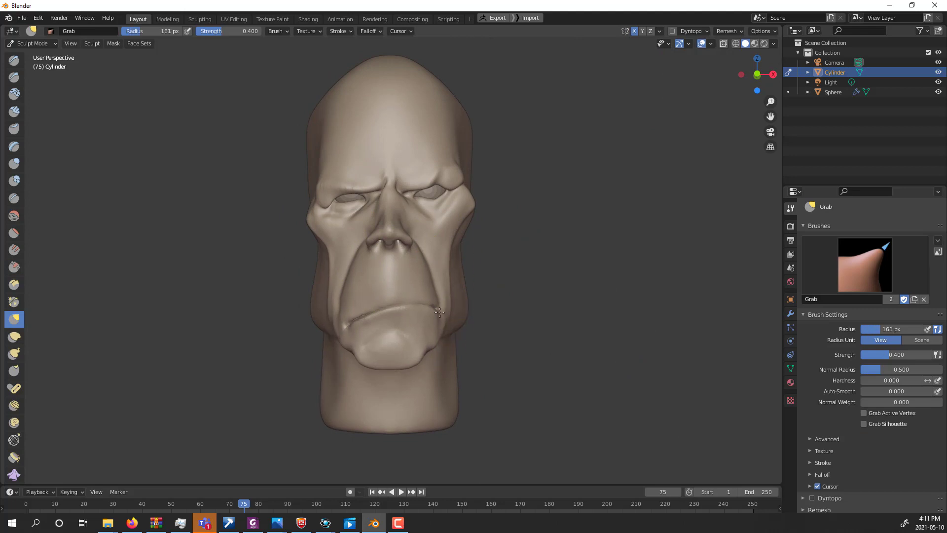
mouse_move(440, 306)
middle_down()
mouse_move(592, 227)
mouse_move(497, 296)
mouse_move(494, 253)
mouse_move(446, 323)
middle_up()
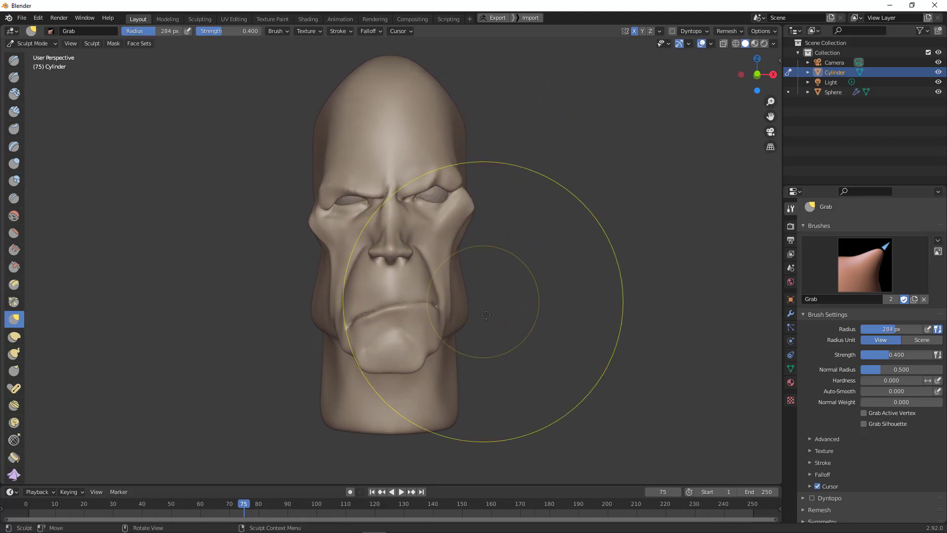
middle_drag(522, 299, 539, 256)
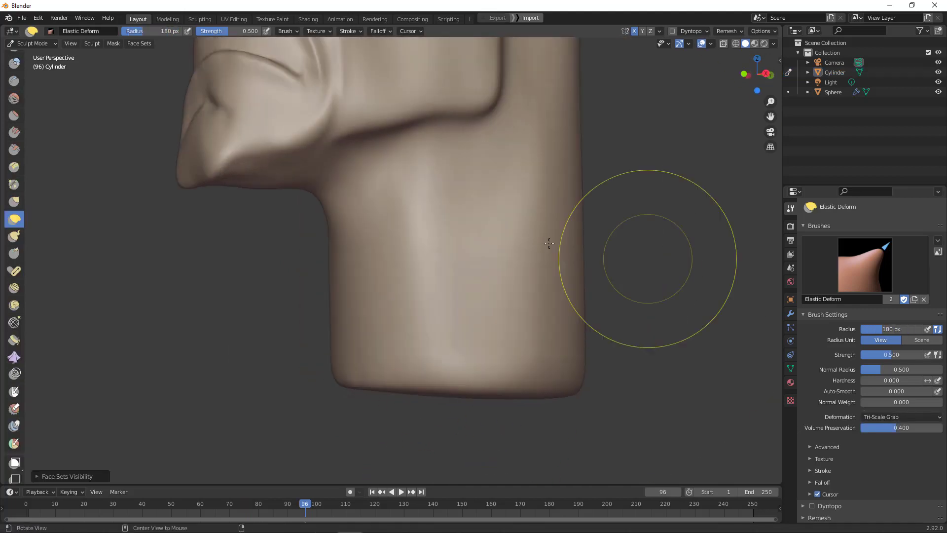
Step: Build up the throat and neck tendons beneath the jaw with Clay Strips, then return to Object Mode
key(c)
mouse_move(508, 139)
middle_down()
mouse_move(603, 271)
mouse_move(523, 97)
mouse_move(383, 351)
mouse_move(364, 258)
middle_up()
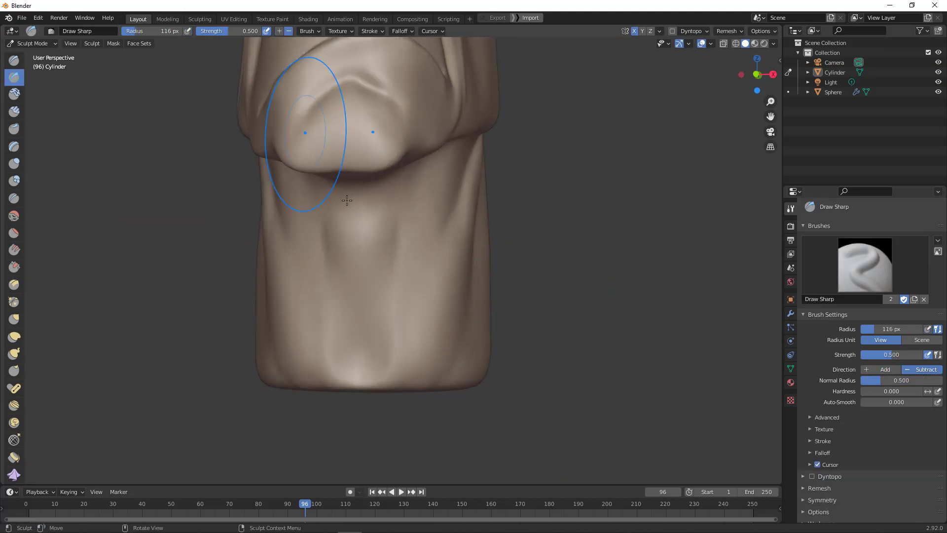
middle_drag(338, 138, 493, 184)
scroll(587, 386, down, 5)
middle_drag(587, 385, 542, 386)
key(ctrl+Tab)
scroll(533, 336, down, 2)
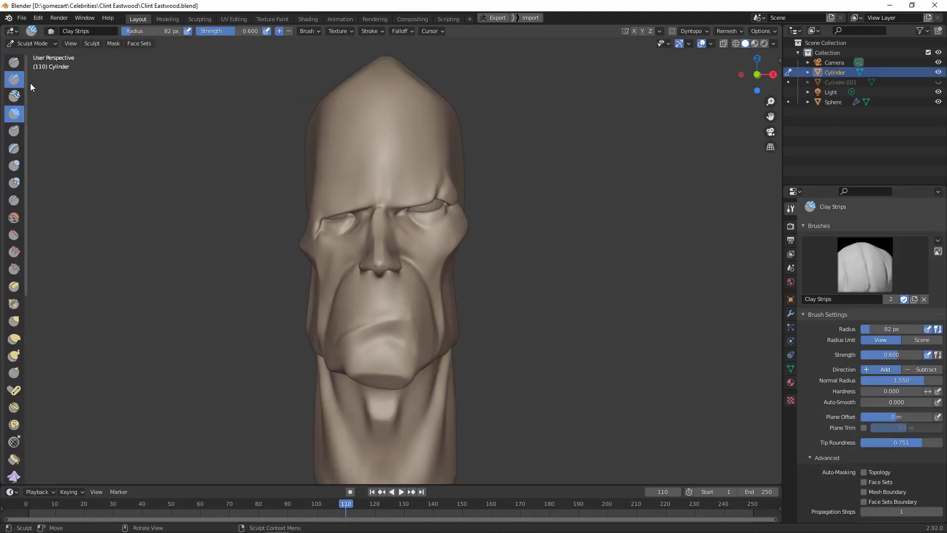
Step: Carve a sharp crease along the lip line with Draw Sharp
click(14, 79)
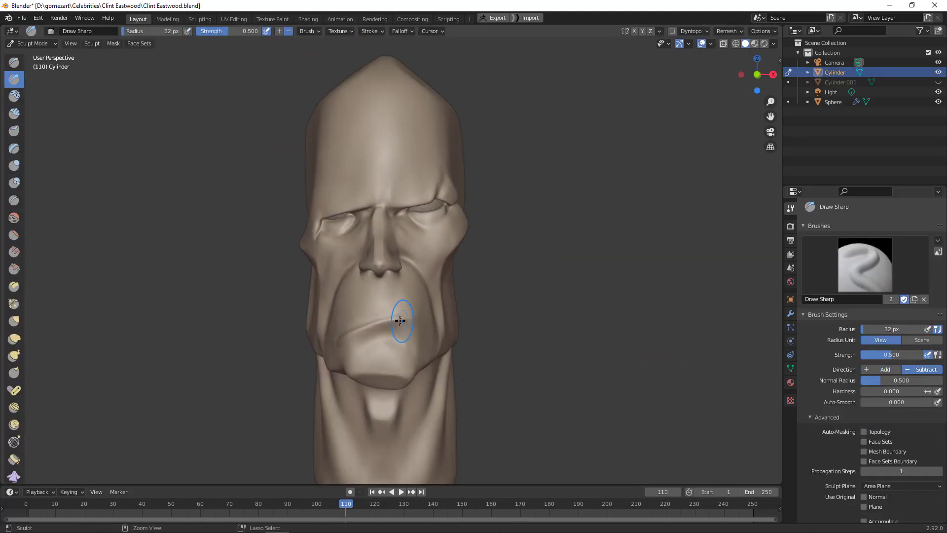
scroll(575, 298, up, 3)
scroll(619, 369, down, 4)
middle_drag(619, 369, 444, 345)
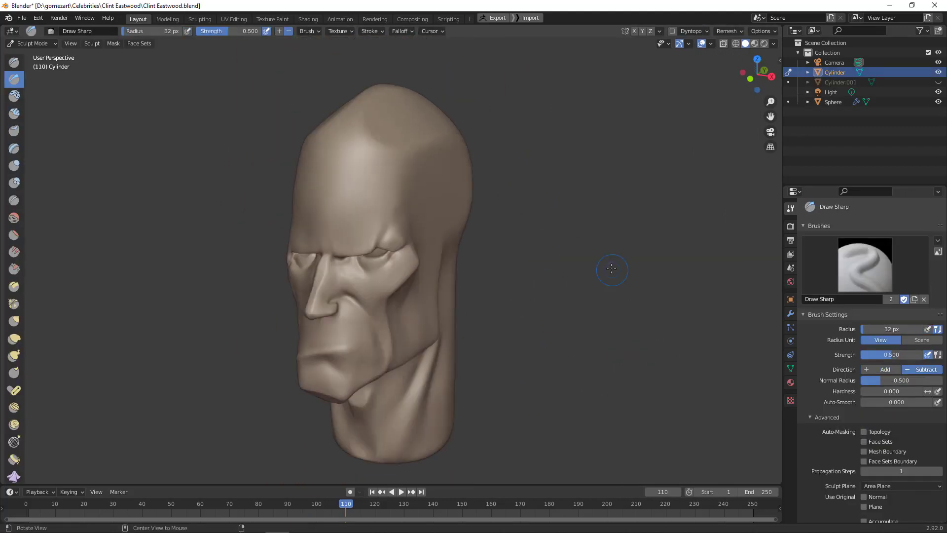
scroll(336, 338, up, 5)
drag(310, 339, 371, 338)
middle_drag(371, 338, 512, 243)
scroll(512, 244, up, 3)
scroll(444, 237, down, 3)
Step: Build up the upper lip with Clay Strips
key(c)
scroll(423, 217, up, 3)
scroll(423, 217, up, 4)
scroll(628, 296, down, 5)
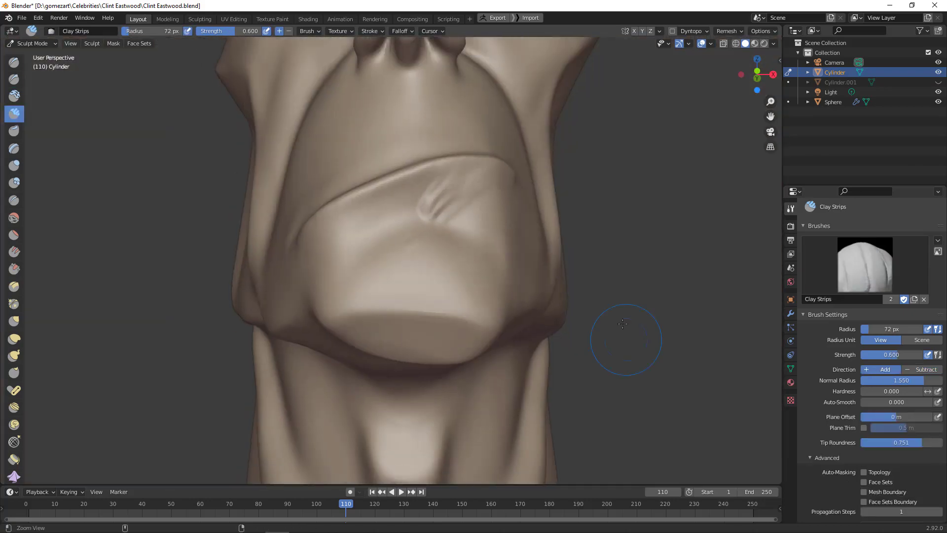
drag(488, 254, 419, 299)
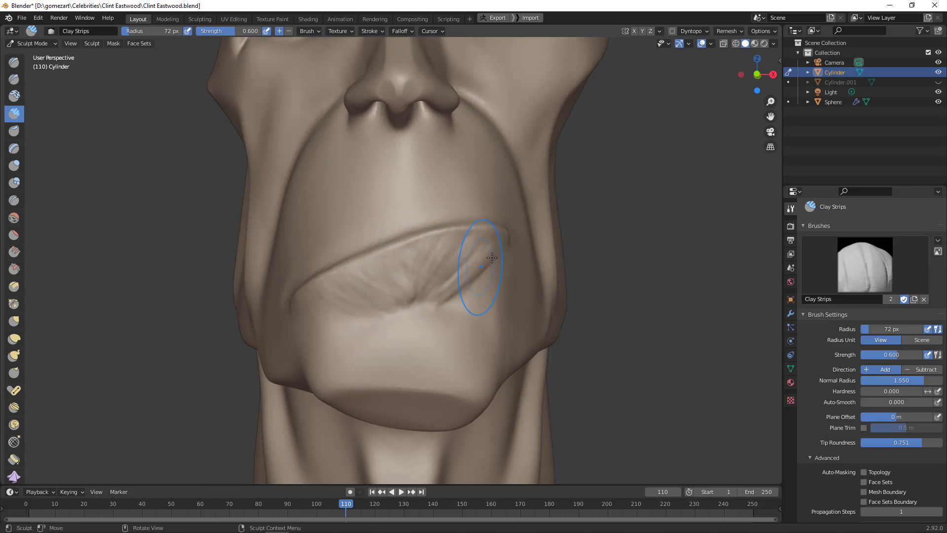
scroll(522, 250, up, 1)
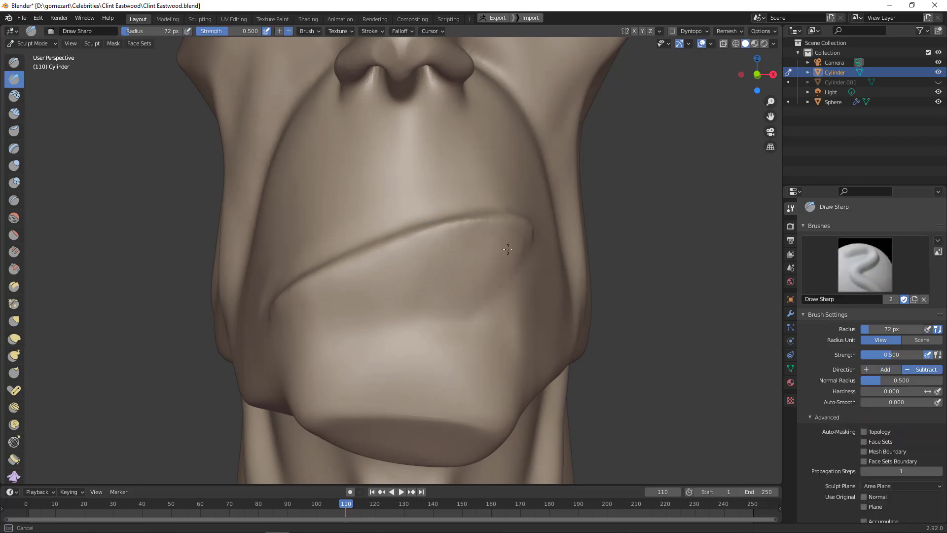
scroll(459, 243, down, 4)
Step: Orbit out to review the eyes and stand the whole head upright
middle_drag(459, 243, 553, 188)
scroll(553, 188, up, 4)
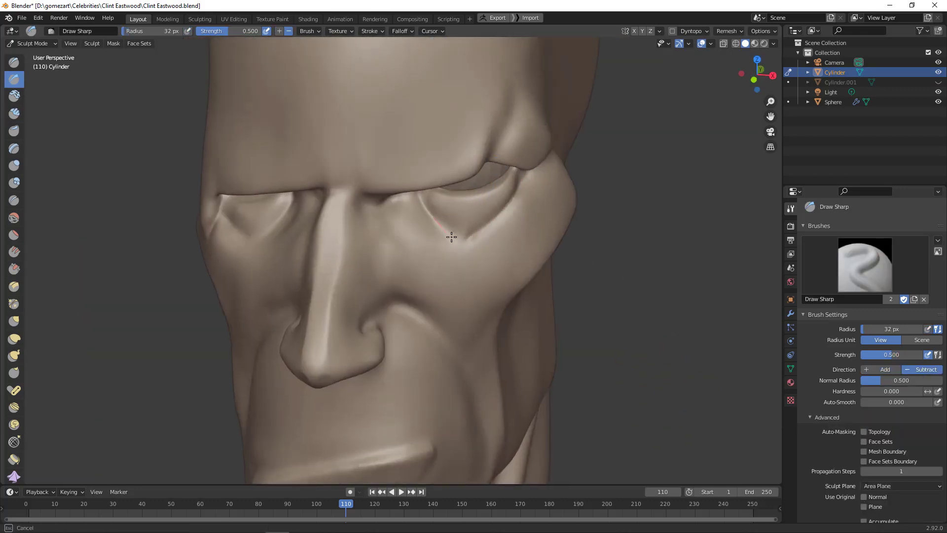
middle_drag(504, 259, 539, 189)
mouse_move(417, 130)
middle_down()
mouse_move(433, 63)
mouse_move(412, 85)
mouse_move(669, 436)
mouse_move(646, 394)
middle_up()
scroll(433, 64, down, 2)
scroll(413, 85, down, 3)
scroll(646, 394, down, 2)
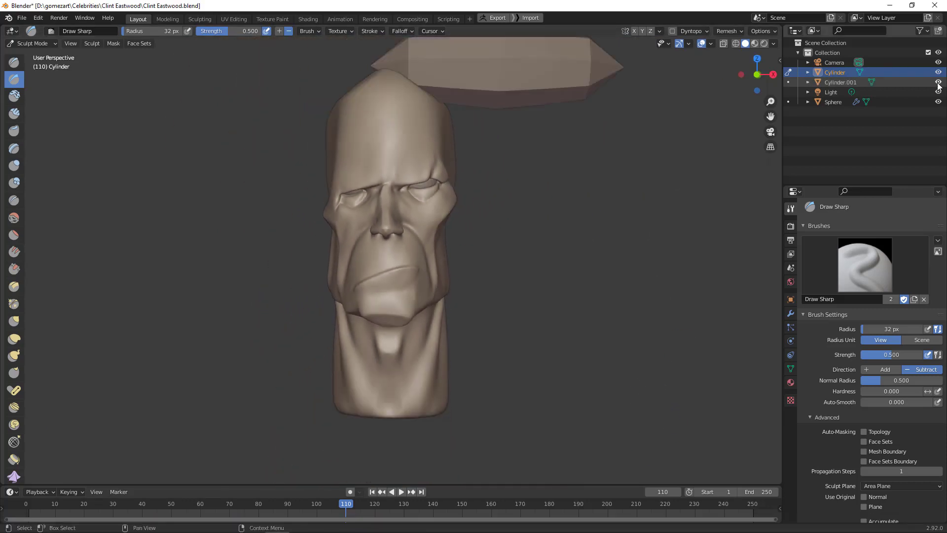
middle_drag(600, 197, 586, 310)
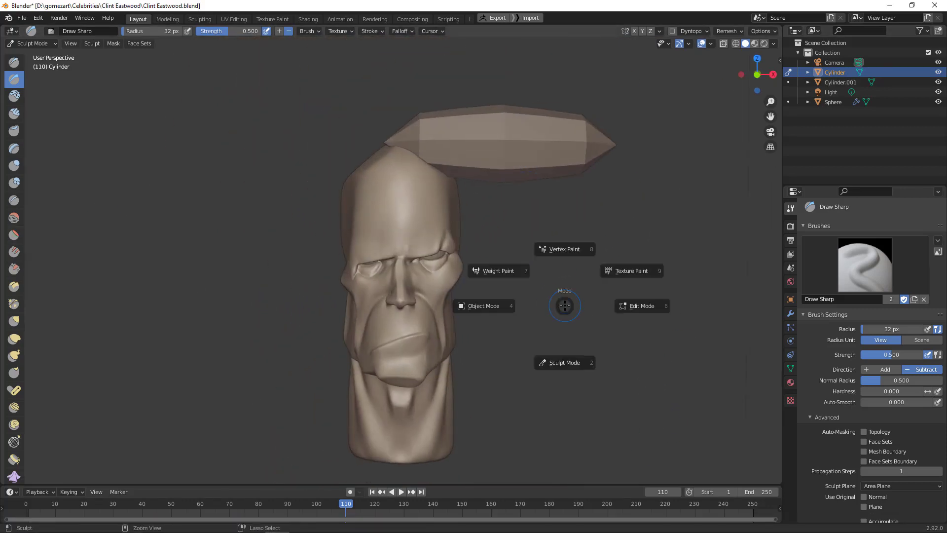
Step: Edit Cylinder.001's mesh, select its pointed tip and rotate the tail section proportionally
click(642, 306)
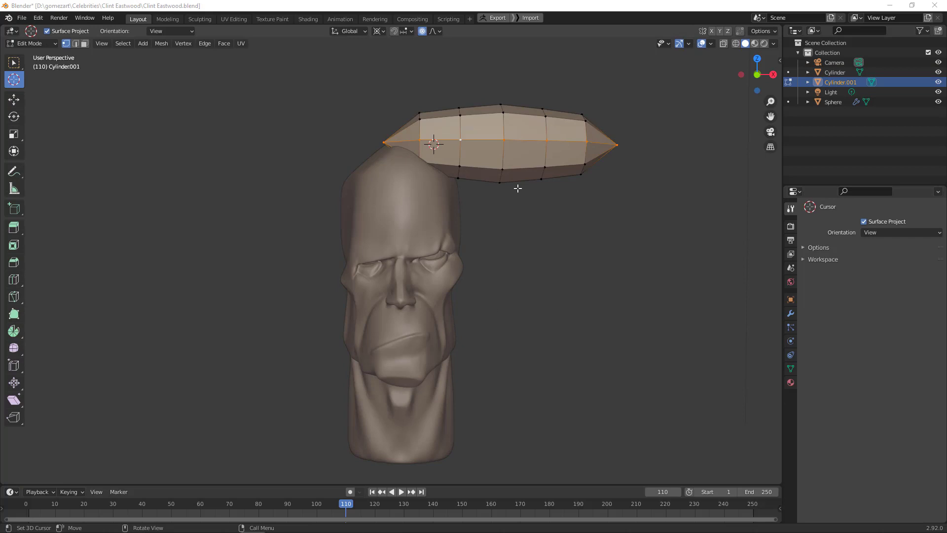
key(w)
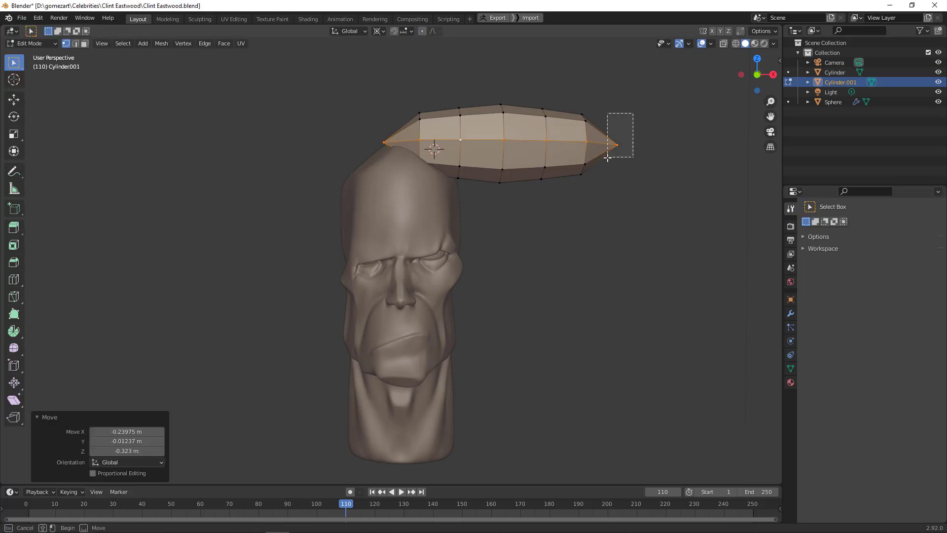
right_click(531, 143)
click(545, 144)
click(492, 206)
key(ctrl+KP_Add)
key(r)
click(498, 205)
Step: Bend the tail tip downward, then curl it upward into a lock
key(r)
right_click(508, 202)
drag(645, 96, 533, 207)
key(r)
click(568, 269)
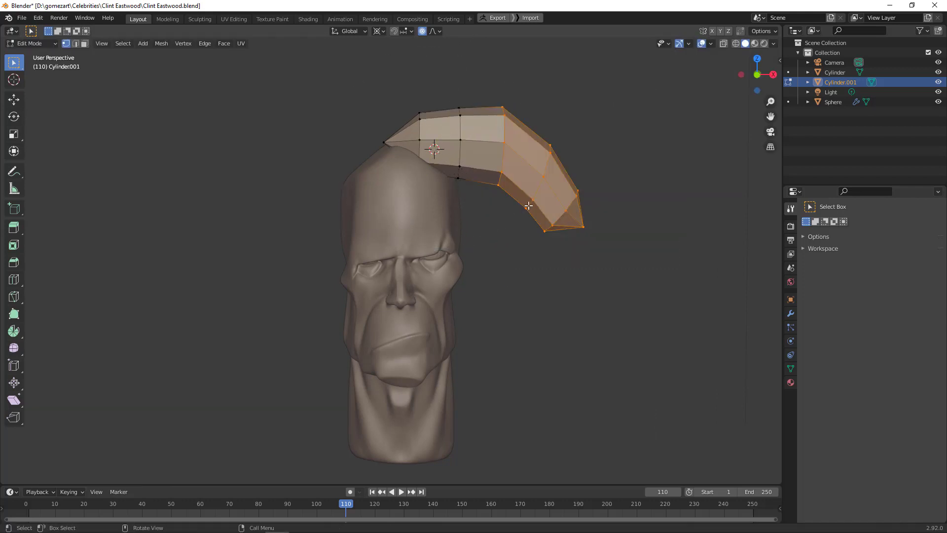
key(ctrl+z)
click(534, 282)
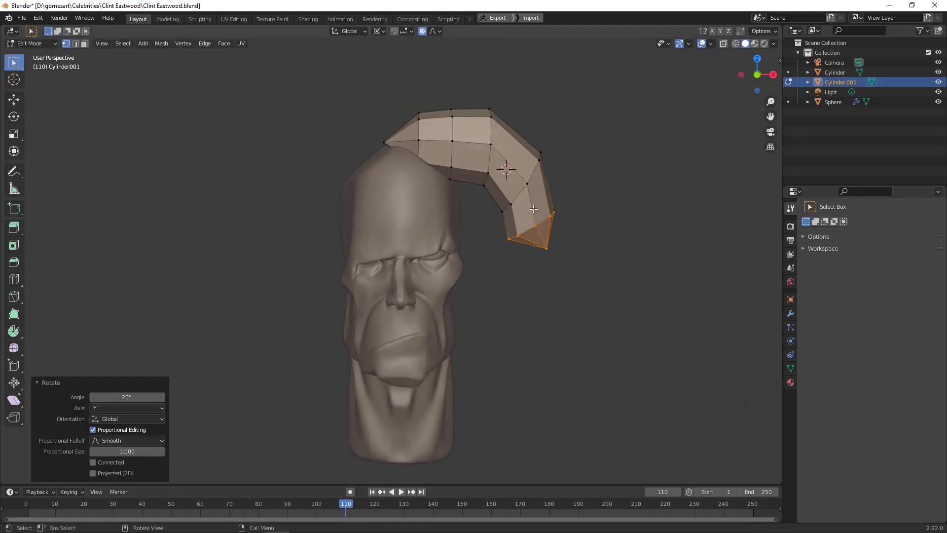
key(r)
click(516, 213)
Step: Move and rescale an edge loop near the tail tip
alt+click(492, 181)
key(g)
click(533, 177)
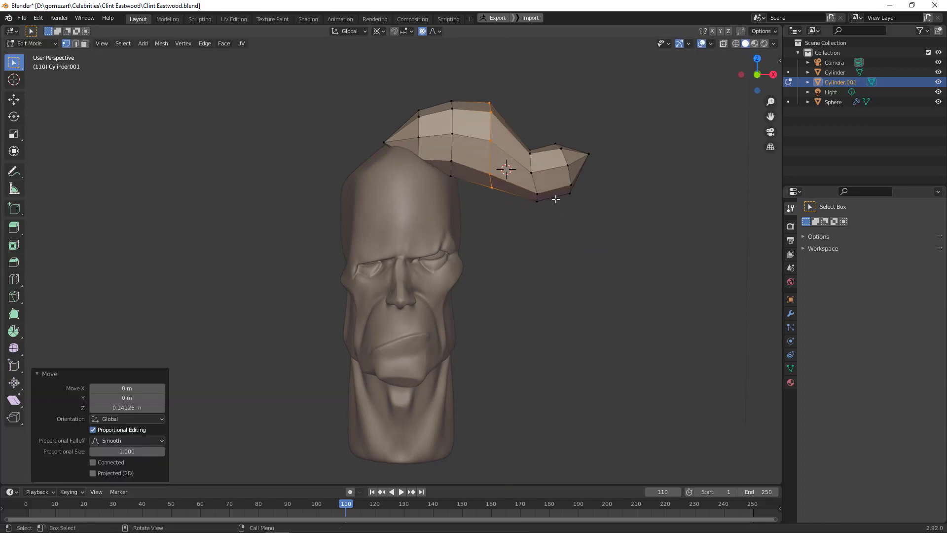
key(s)
right_click(528, 176)
key(Escape)
key(s)
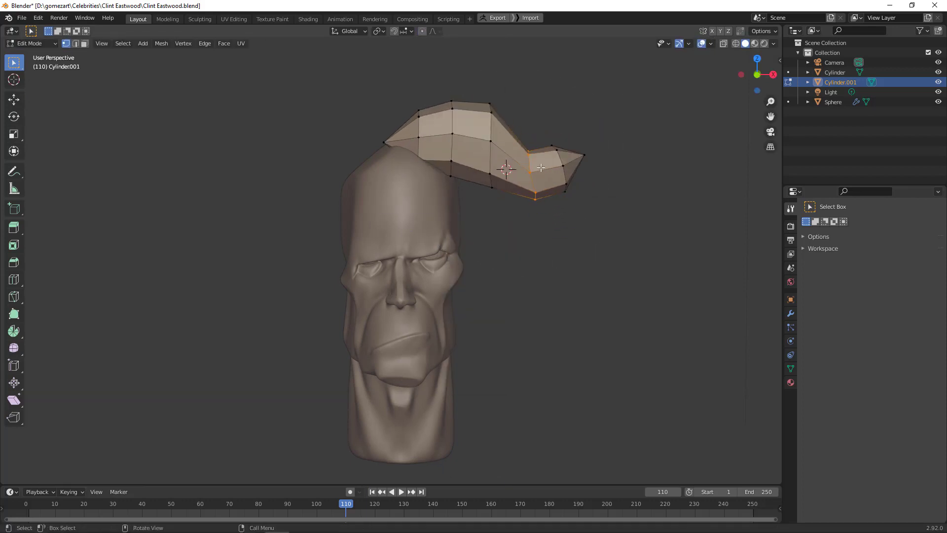
Step: Shrink the hair lock to about 0.78, set it on the head, and duplicate it as Cylinder.002
key(Tab)
key(s)
click(445, 163)
key(g)
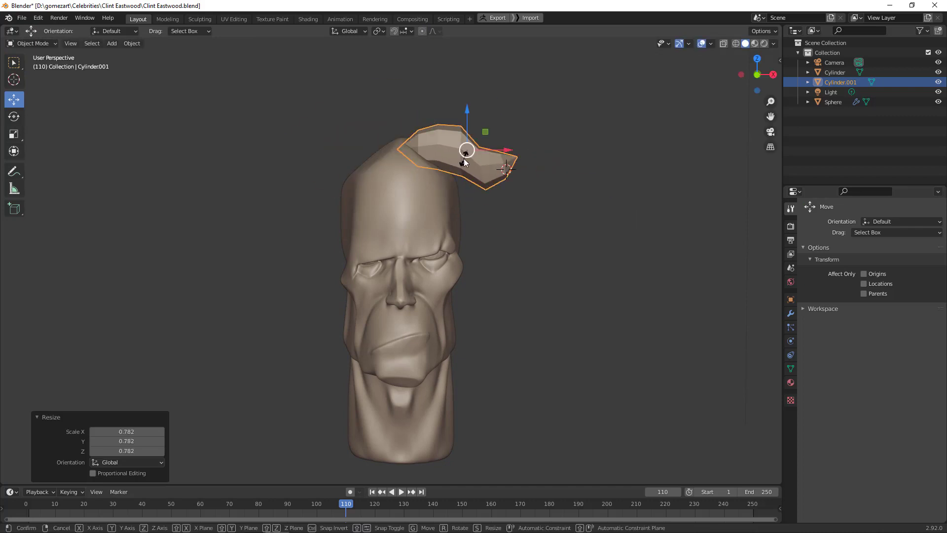
middle_drag(485, 273, 454, 132)
key(shift+d)
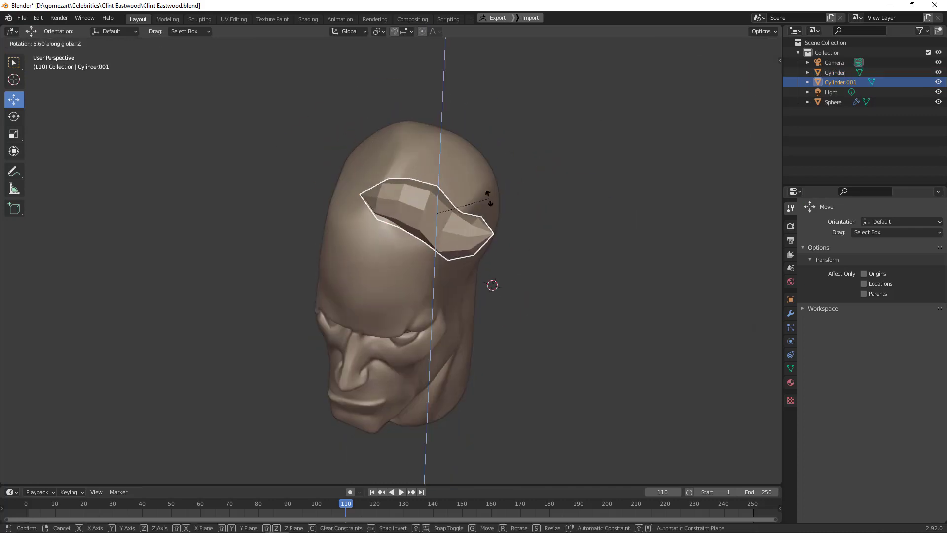
Step: Confirm the duplicated hair piece's placement and check it from the front view
click(520, 146)
key(KP_1)
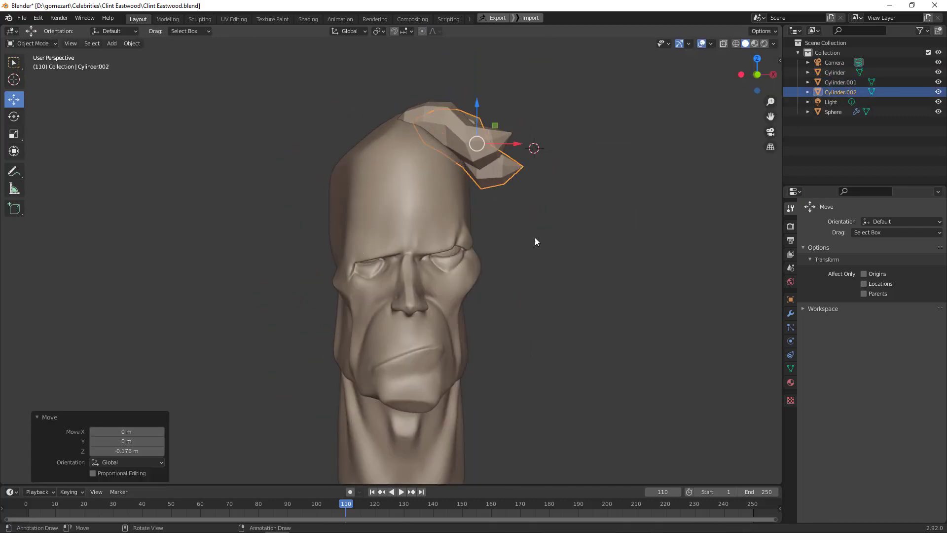
middle_drag(520, 224, 565, 260)
key(KP_1)
click(545, 224)
Step: Duplicate a hair piece and slide the copy along X beside the head
click(498, 148)
key(shift+d)
key(x)
click(587, 183)
scroll(587, 183, up, 2)
right_click(587, 182)
key(Escape)
Step: Reshape the copy by moving its edge loops along Z in Edit Mode
key(Tab)
key(KP_1)
alt+click(626, 168)
key(g)
key(z)
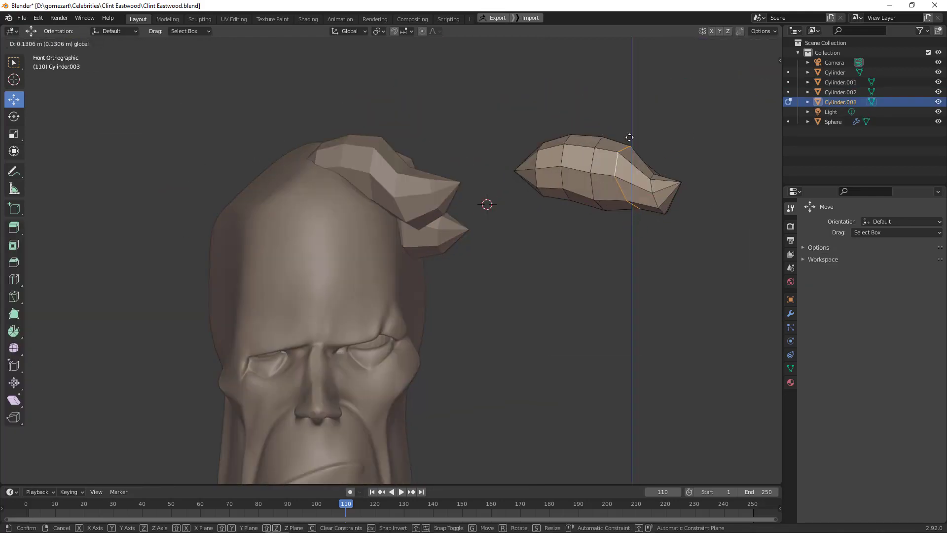
middle_drag(683, 145, 584, 126)
alt+click(583, 126)
key(g)
key(z)
key(Tab)
click(370, 148)
Step: Duplicate the hair piece and rotate the copy to tilt onto the top of the head
key(shift+d)
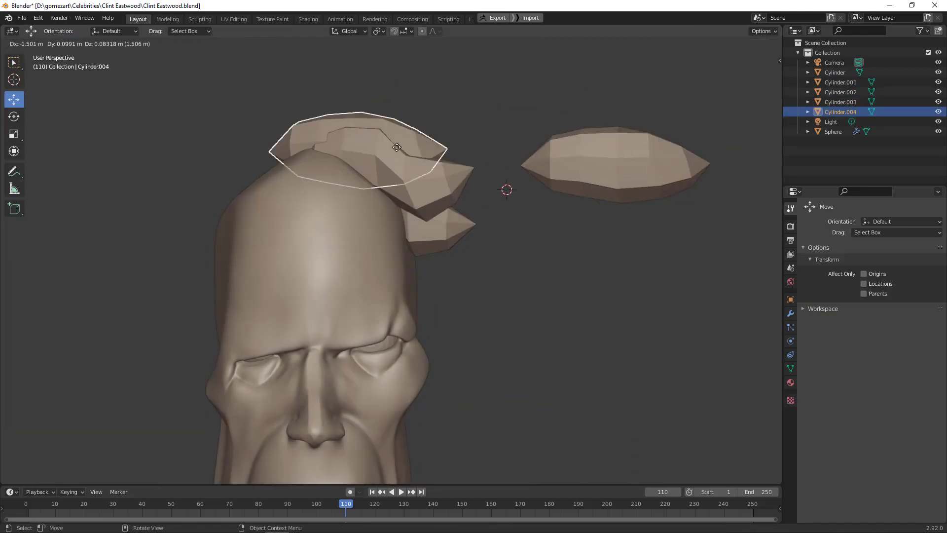
key(r)
click(546, 207)
middle_drag(546, 207, 315, 225)
key(KP_1)
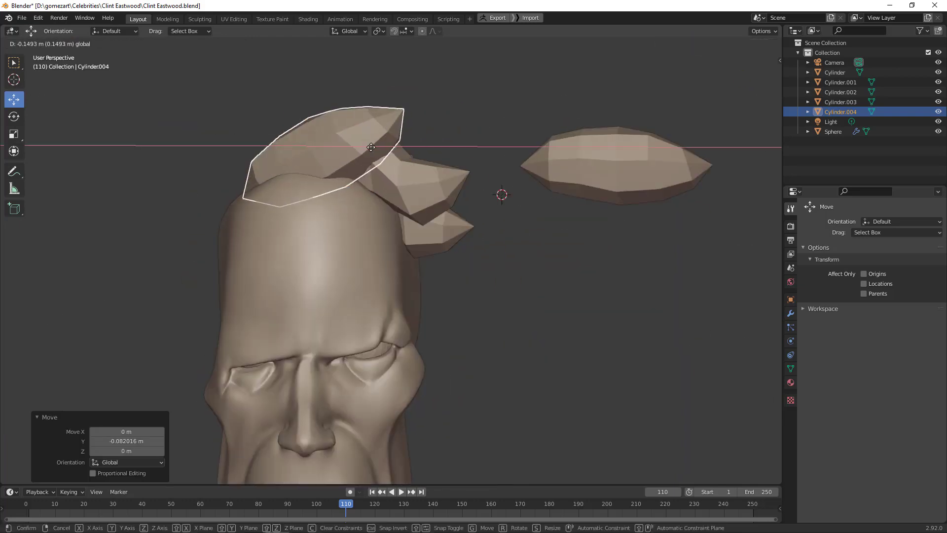
Step: Pull the strand upward with proportional editing and shrink its tip face into a spike
key(Tab)
middle_drag(346, 148, 335, 159)
key(g)
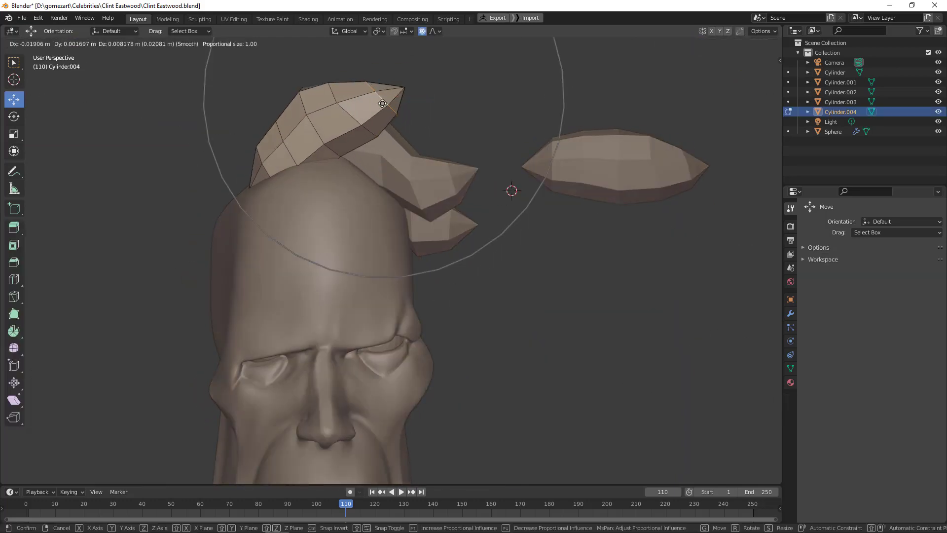
drag(396, 97, 386, 125)
key(3)
click(328, 123)
drag(351, 90, 353, 114)
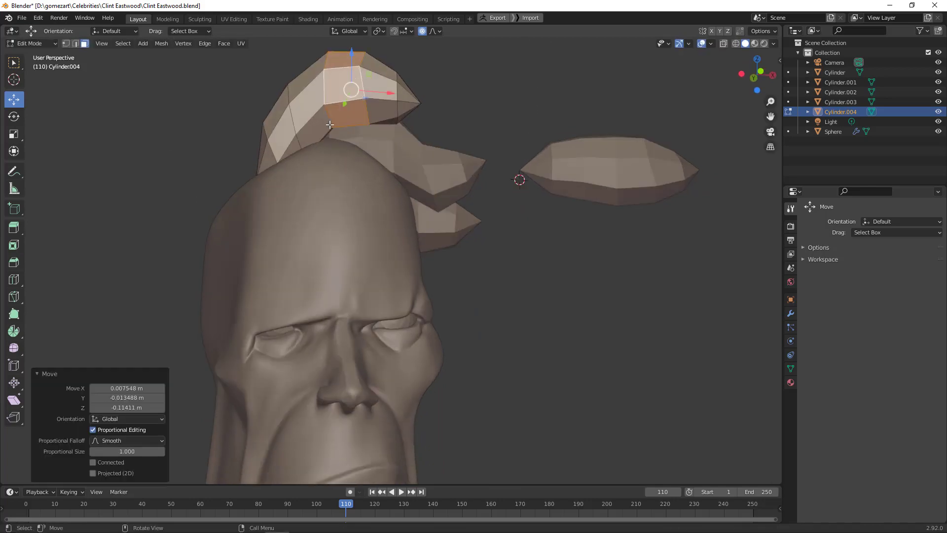
key(o)
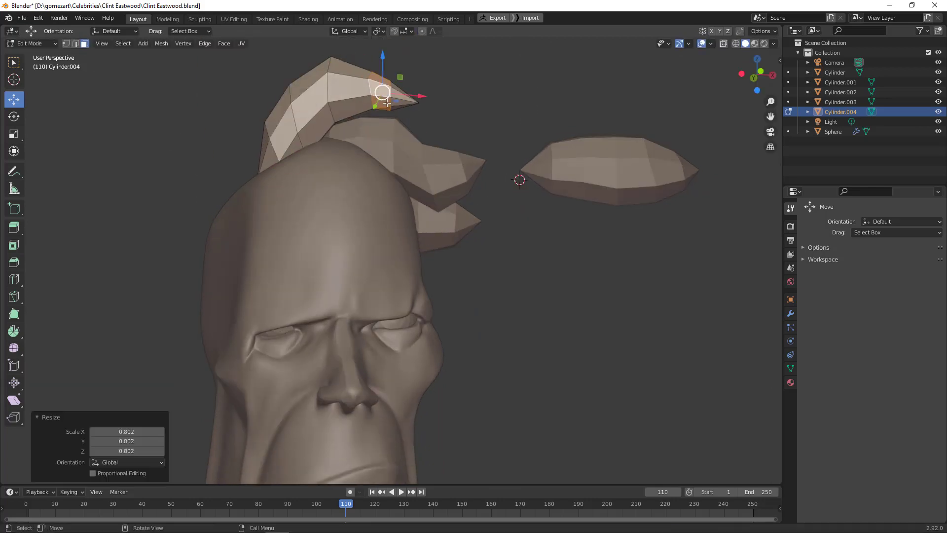
click(367, 86)
Step: Nudge a tip vertex of the strand, then return to Object Mode
middle_drag(367, 86, 359, 235)
key(1)
key(g)
click(430, 470)
scroll(359, 235, up, 4)
key(Tab)
scroll(518, 290, down, 5)
middle_drag(519, 289, 357, 196)
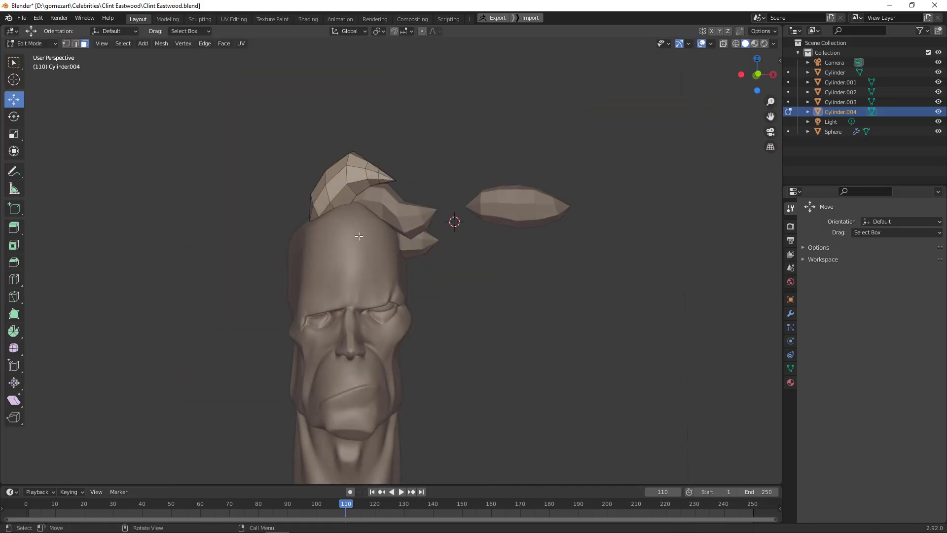
Step: Duplicate the reshaped strand, rotate it around Z and scale it down twice
key(shift+d)
click(345, 197)
key(r)
key(z)
scroll(306, 200, up, 2)
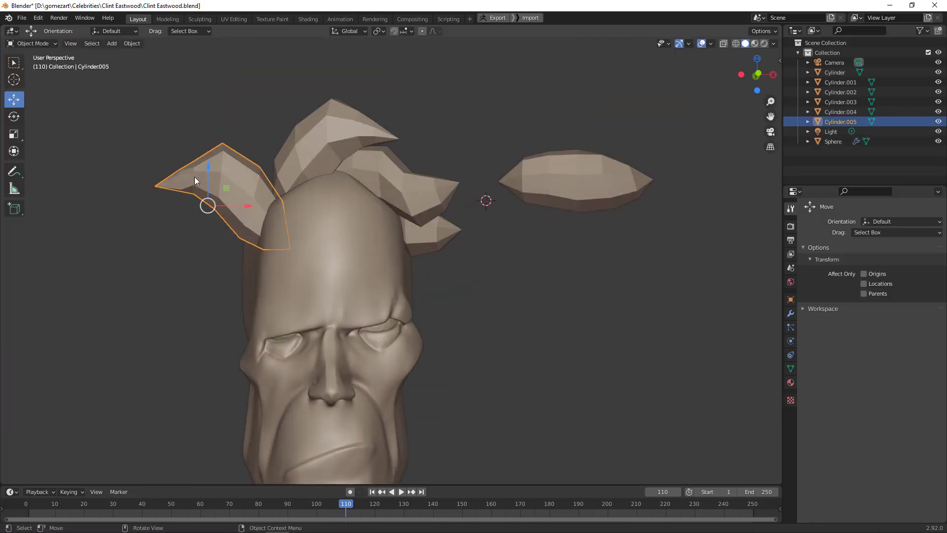
key(s)
click(201, 173)
key(s)
click(221, 199)
Step: Move the smaller strand along X and check it from the front
key(g)
key(x)
click(257, 200)
middle_drag(256, 199, 396, 316)
key(KP_1)
middle_drag(405, 276, 212, 232)
scroll(267, 183, up, 3)
Step: Duplicate another strand along Y and tilt it around X onto the head
key(shift+d)
key(y)
click(267, 183)
click(22, 72)
middle_drag(22, 71, 307, 265)
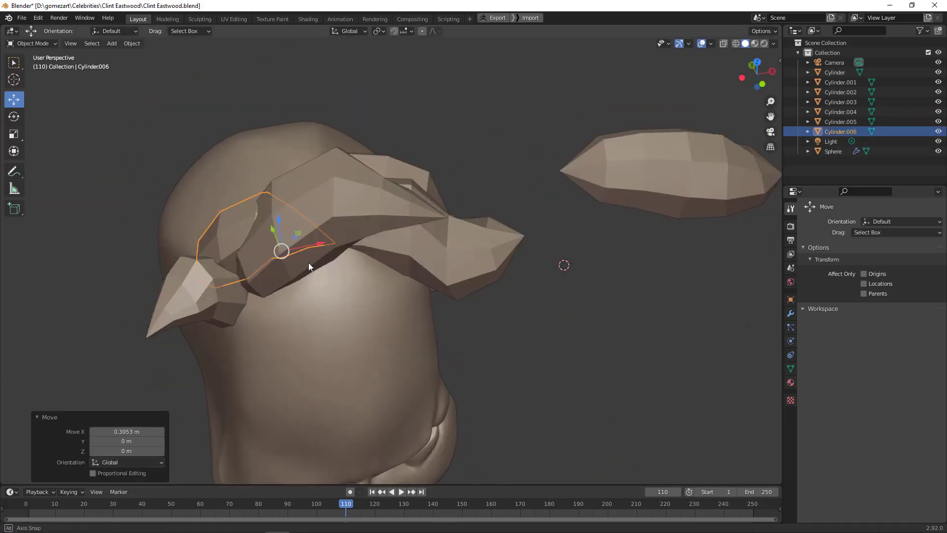
key(g)
key(x)
click(241, 179)
middle_drag(240, 179, 291, 292)
Step: Scale the strand's tip face in Edit Mode with proportional editing turned off
right_click(292, 292)
key(Escape)
key(Tab)
click(313, 210)
key(g)
right_click(308, 220)
key(o)
key(s)
click(318, 177)
key(Tab)
Step: Duplicate a hair piece and place the copy beside the head
scroll(319, 176, down, 5)
click(505, 340)
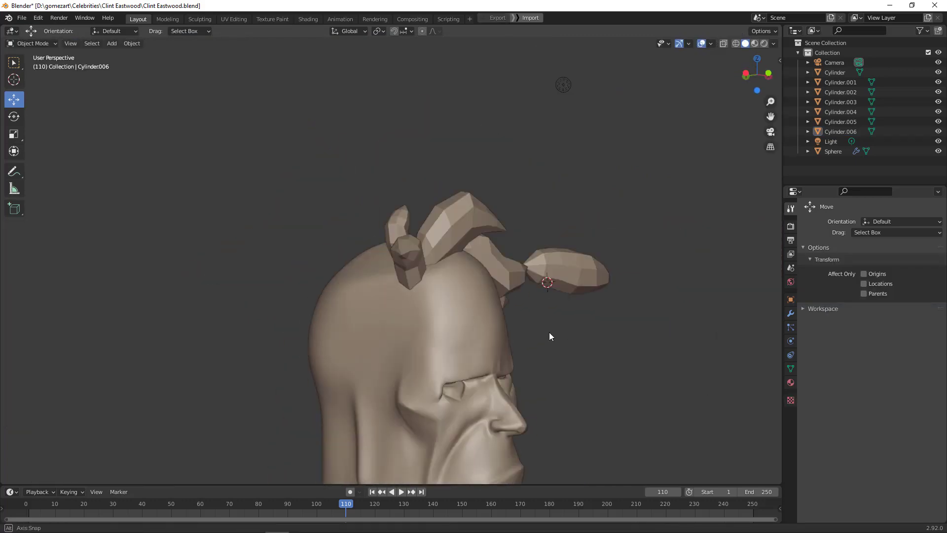
shift+middle_drag(505, 340, 489, 294)
click(364, 134)
key(shift+d)
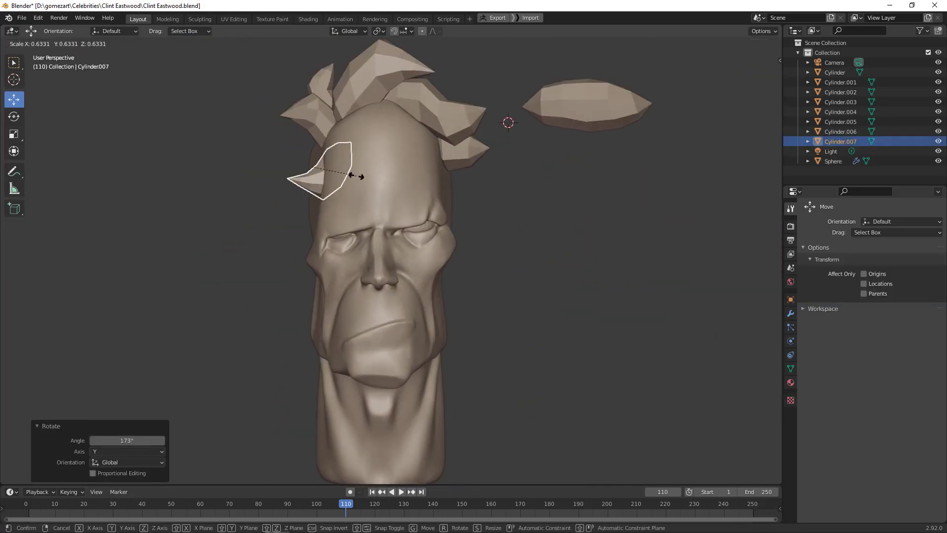
click(312, 163)
click(537, 254)
middle_drag(537, 253, 440, 125)
Step: Duplicate the loose piece below itself, undo, and try rotating it around Z
click(582, 101)
key(shift+d)
click(557, 147)
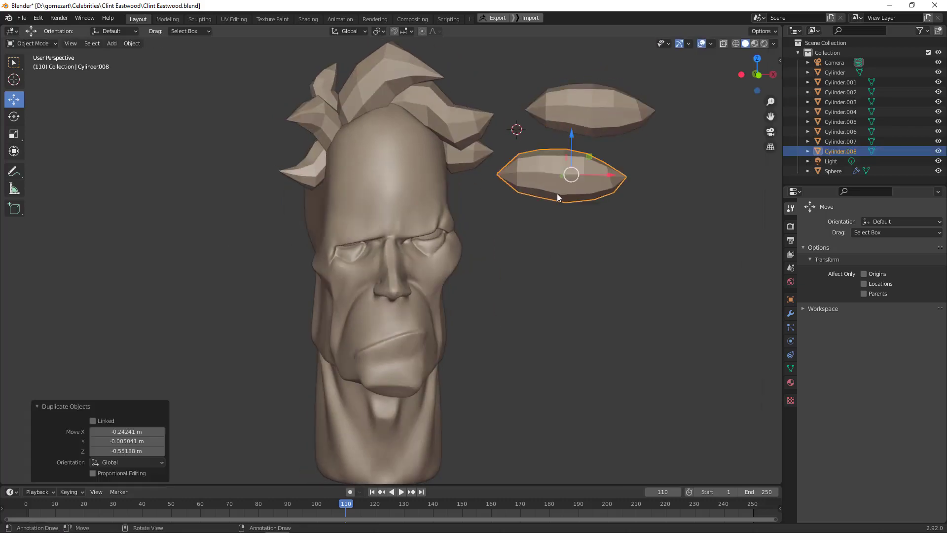
key(ctrl+z)
middle_drag(464, 218, 414, 235)
key(r)
key(z)
key(Escape)
Step: Duplicate a lock to the left of the head as a sideburn by the ear
middle_drag(523, 207, 502, 230)
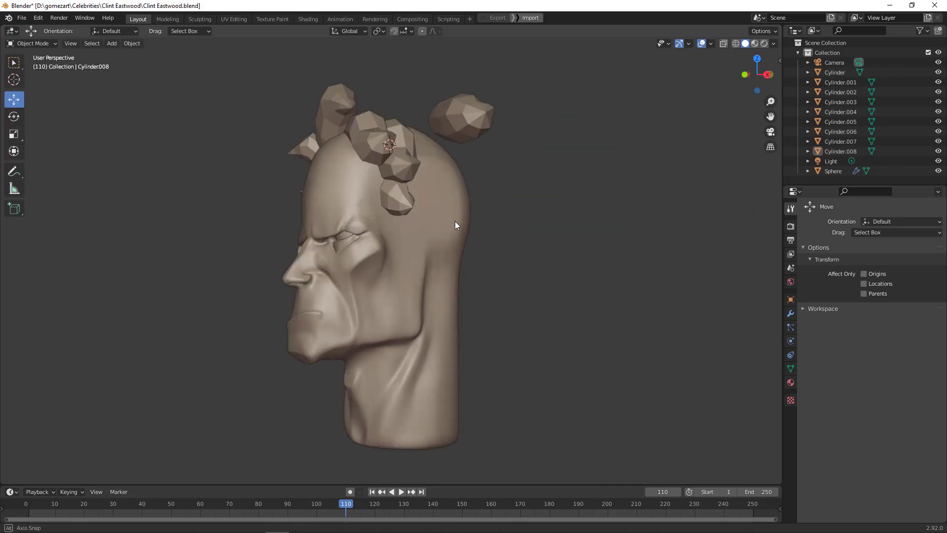
key(shift+d)
click(333, 213)
click(319, 232)
middle_drag(318, 232, 339, 211)
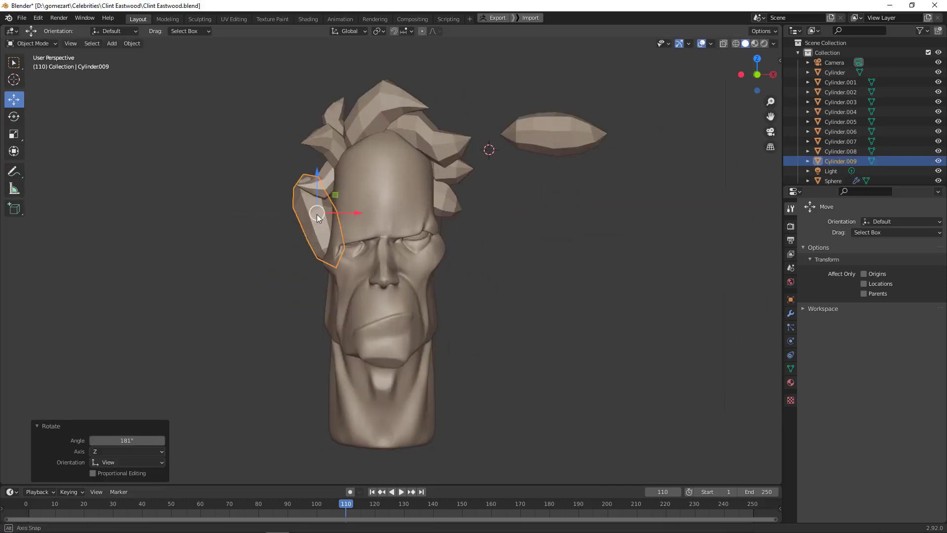
Step: Switch to Sculpt Mode and reduce the brush radius
key(ctrl+Tab)
scroll(308, 168, up, 4)
mouse_move(289, 186)
middle_down()
mouse_move(493, 158)
mouse_move(286, 170)
mouse_move(351, 200)
mouse_move(279, 197)
mouse_move(398, 186)
mouse_move(319, 218)
mouse_move(276, 212)
mouse_move(375, 207)
mouse_move(321, 212)
mouse_move(341, 210)
middle_up()
key(f)
click(350, 200)
mouse_move(567, 222)
alt+middle_down()
mouse_move(494, 222)
mouse_move(567, 222)
alt+middle_up()
Step: Duplicate a left hair strand and place the rotated copy on the right side
scroll(594, 195, down, 2)
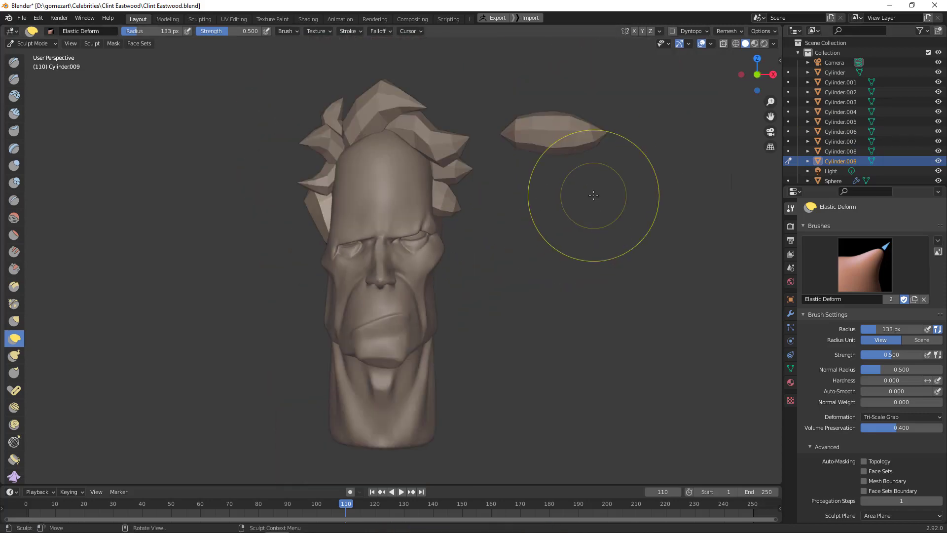
key(ctrl+Tab)
click(319, 197)
key(shift+d)
click(508, 215)
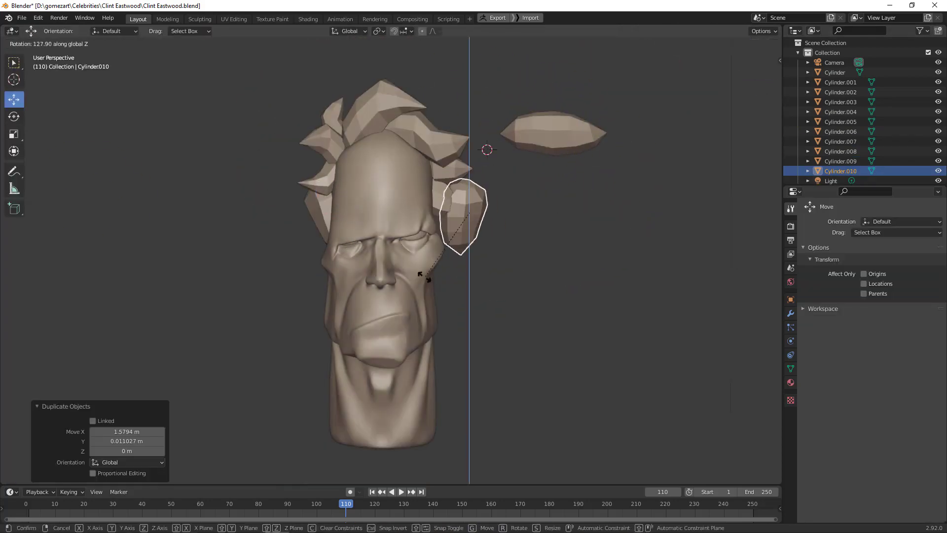
click(380, 283)
mouse_move(380, 283)
alt+middle_down()
mouse_move(370, 233)
mouse_move(448, 202)
mouse_move(370, 222)
mouse_move(565, 283)
alt+middle_up()
Step: Duplicate another left strand and move the copy along X to the right
click(448, 203)
key(ctrl+Tab)
key(ctrl+Tab)
key(shift+d)
alt+middle_drag(434, 192, 332, 193)
click(280, 175)
click(498, 232)
click(384, 121)
middle_drag(384, 120, 299, 119)
Step: Duplicate the new strand and shift the copy along Y
right_click(448, 217)
key(Escape)
click(444, 222)
key(Tab)
key(Tab)
key(shift+d)
key(g)
key(y)
click(299, 120)
Step: Add a new Cube mesh over the crown of the head
scroll(449, 208, down, 5)
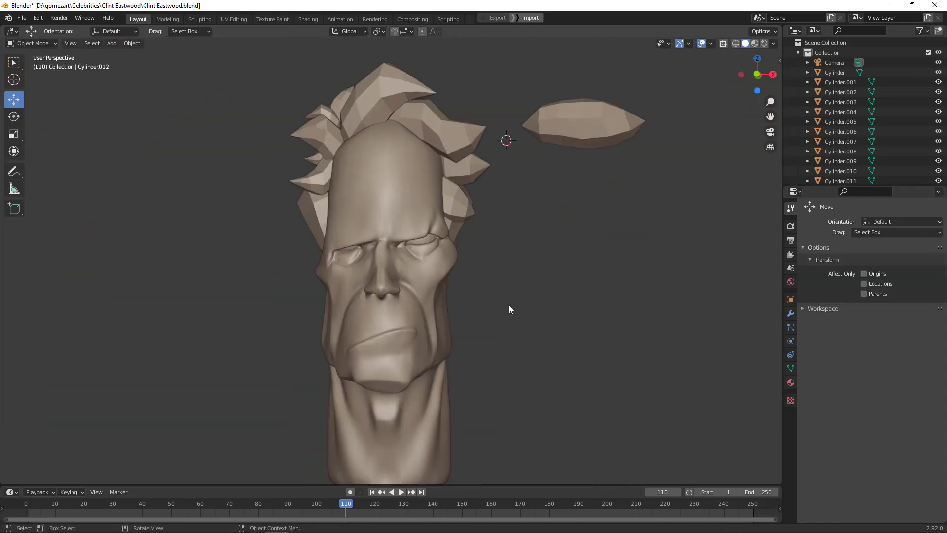
middle_drag(508, 311, 563, 278)
key(shift+a)
click(642, 178)
Step: Replace the sphere with a subdivided cube and move it along X beside the head
key(x)
click(494, 188)
key(shift+a)
click(791, 313)
key(ctrl+2)
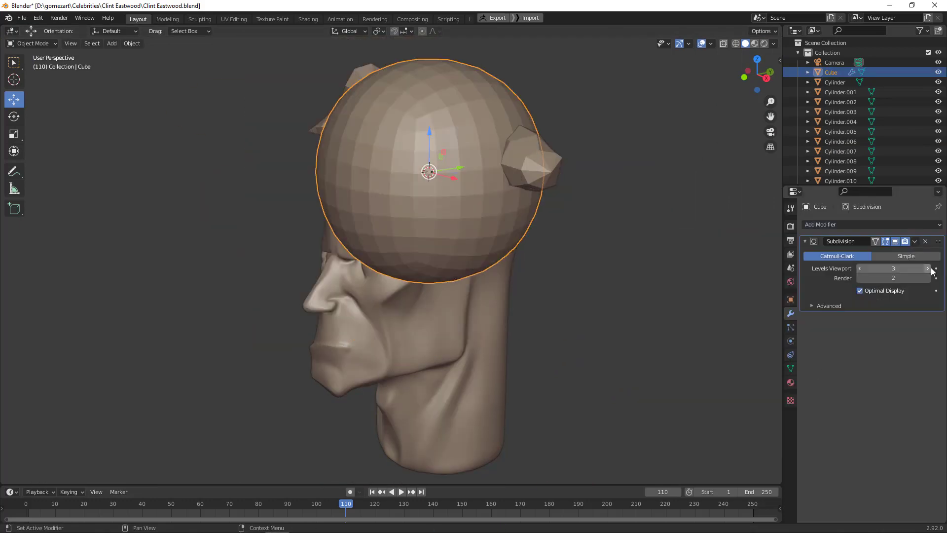
key(ctrl+a)
key(KP_1)
key(g)
key(x)
click(427, 160)
Step: Enter Sculpt Mode on the Head object and undo its skewed deformation
right_click(364, 78)
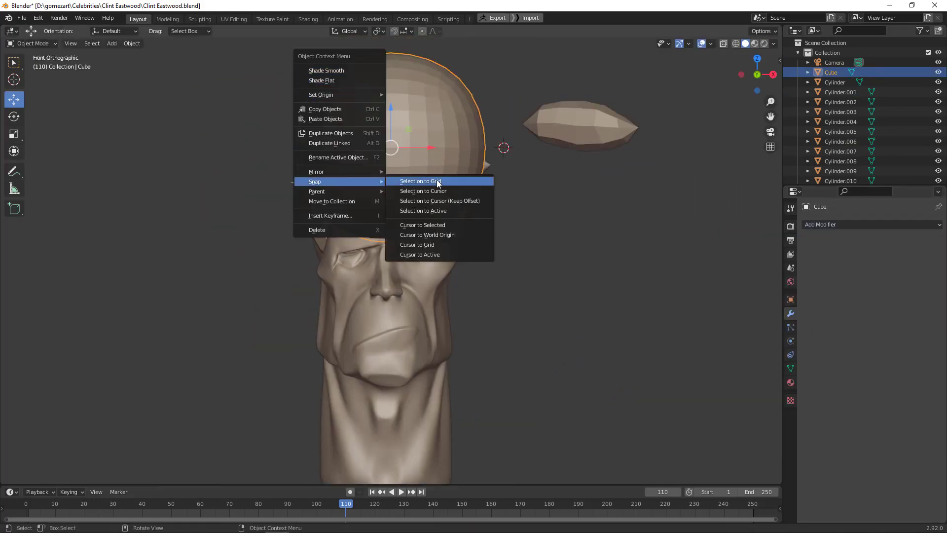
mouse_move(594, 214)
middle_down()
mouse_move(407, 208)
mouse_move(565, 244)
mouse_move(486, 275)
middle_up()
key(ctrl+Tab)
mouse_move(625, 222)
middle_down()
mouse_move(446, 144)
mouse_move(275, 264)
mouse_move(581, 296)
mouse_move(470, 256)
mouse_move(473, 207)
mouse_move(616, 212)
mouse_move(476, 212)
middle_up()
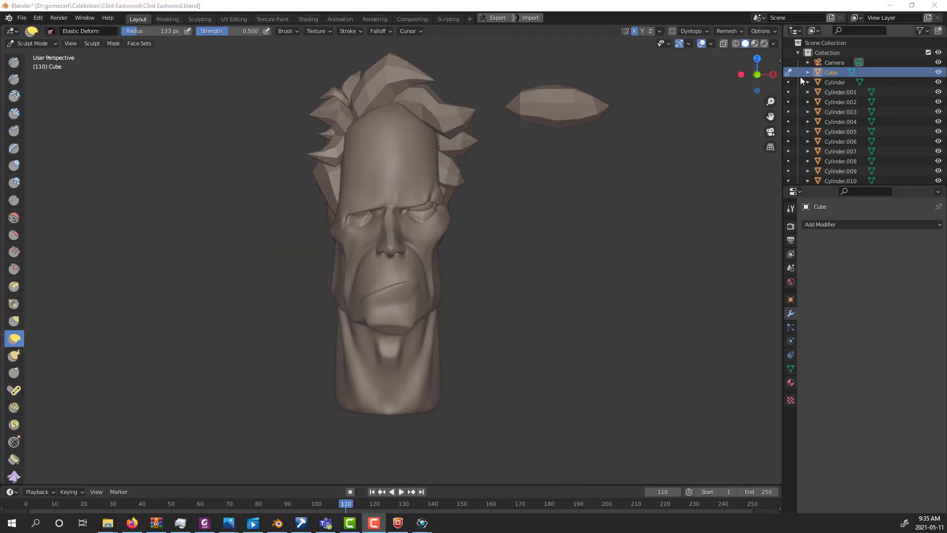
click(833, 174)
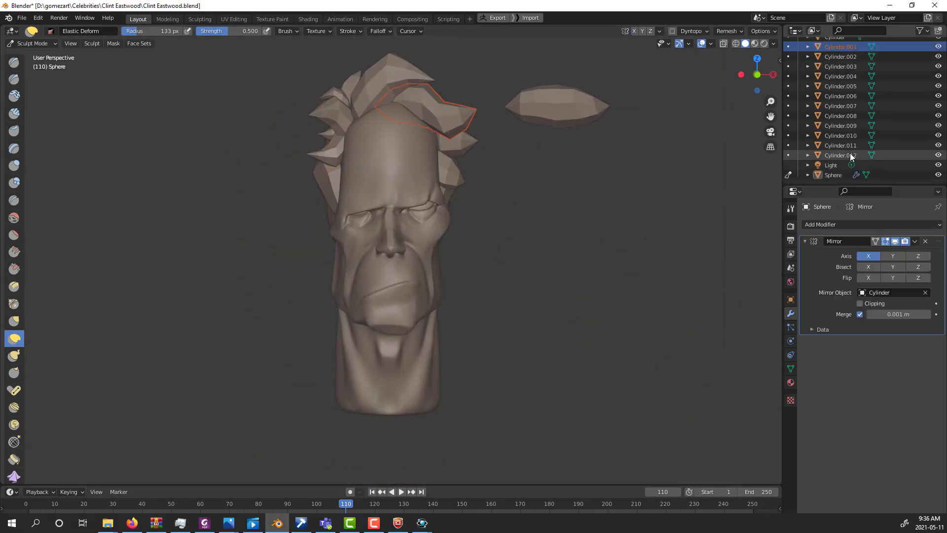
key(ctrl+Tab)
click(431, 238)
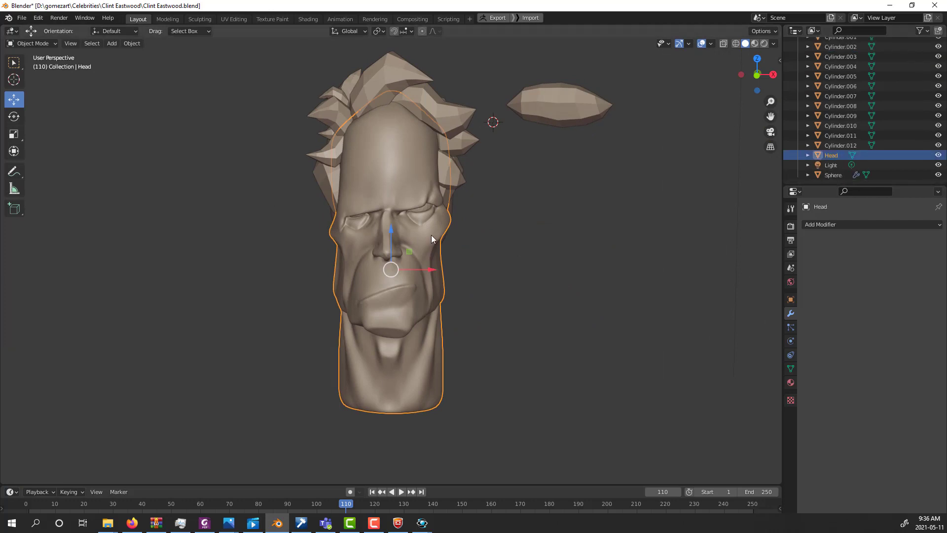
key(ctrl+Tab)
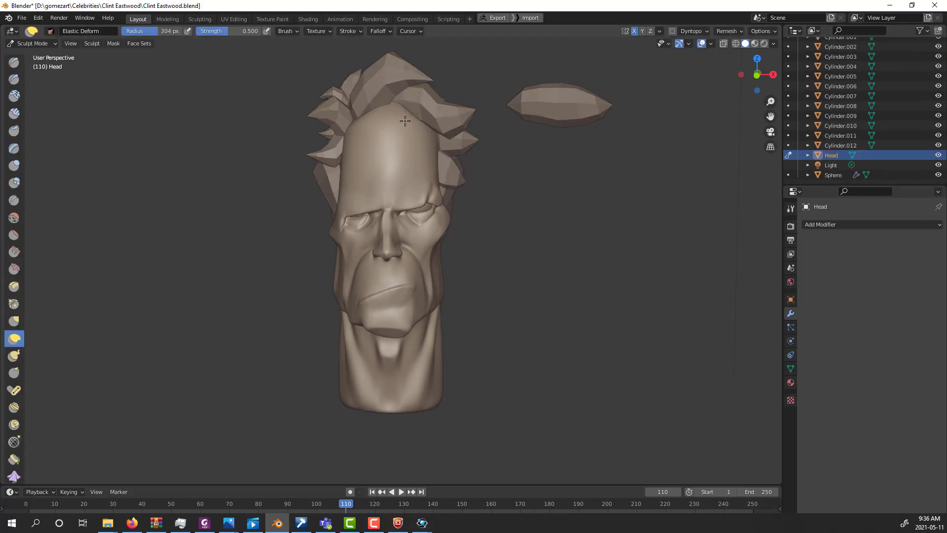
key(ctrl+z)
key(ctrl+z)
Step: Add a new cube for the ear, flatten it into a slab and shift one face along X
click(506, 207)
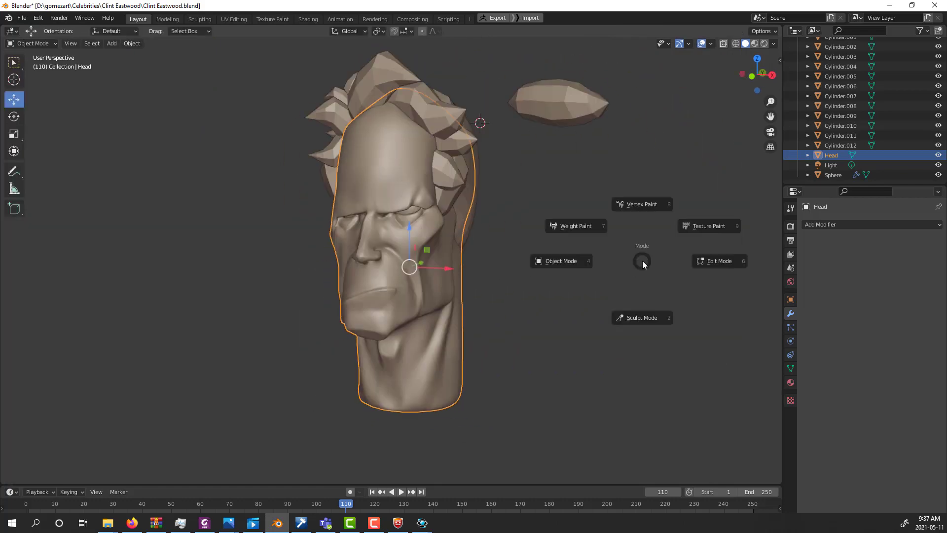
key(shift+a)
click(642, 309)
key(g)
click(565, 220)
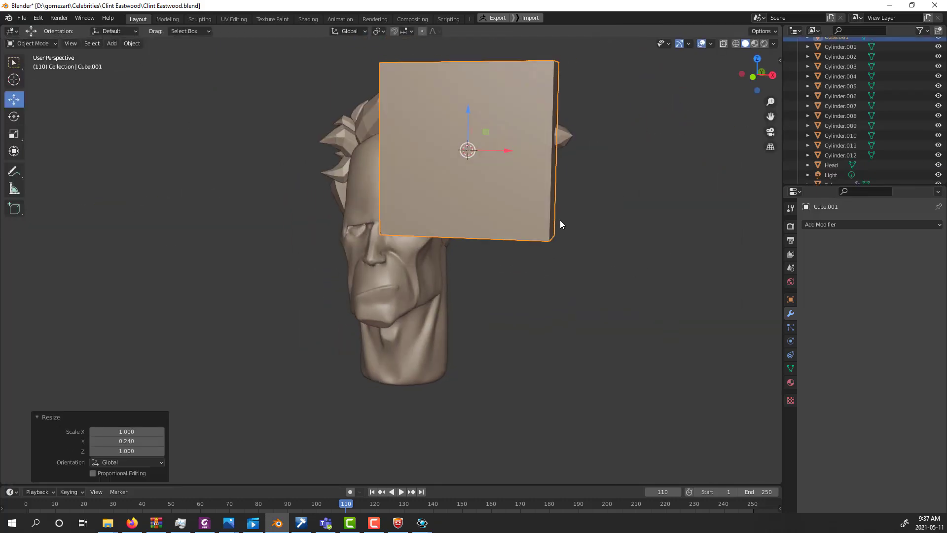
key(Tab)
middle_drag(565, 221, 518, 222)
key(g)
key(x)
click(539, 170)
Step: Add a centred vertical loop cut to the ear slab
key(ctrl+r)
click(469, 392)
right_click(222, 343)
click(163, 397)
key(Tab)
Step: Add and apply a Subdivision modifier to the ear piece and set its origin to geometry
click(871, 225)
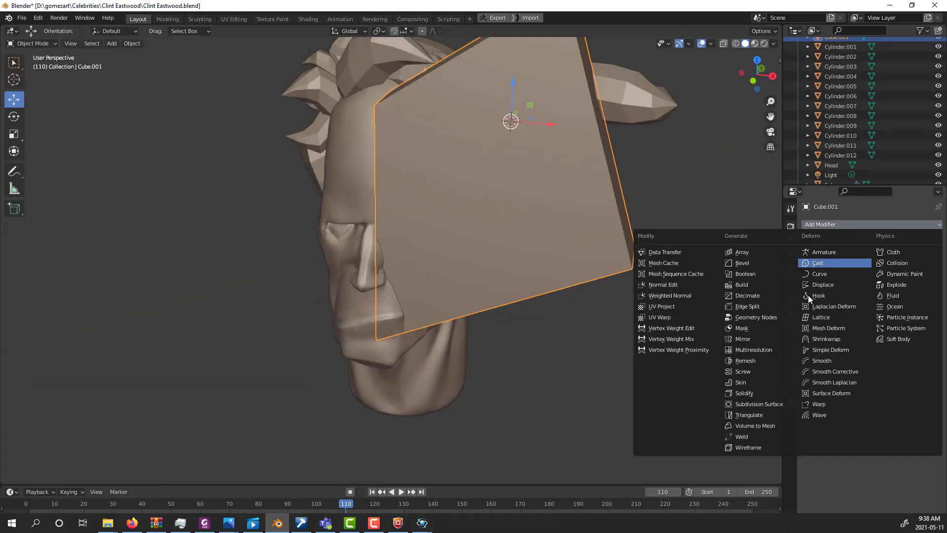
click(760, 376)
middle_drag(592, 296, 493, 296)
middle_drag(642, 282, 721, 283)
key(ctrl+a)
right_click(459, 187)
click(533, 143)
Step: Lower the ear beside the head, move it along X and scale it down
middle_drag(493, 193, 566, 207)
drag(465, 188, 463, 221)
key(KP_1)
scroll(471, 224, up, 3)
key(g)
key(x)
click(489, 192)
key(s)
middle_drag(484, 173, 592, 213)
Step: Add and apply a Mirror modifier so an ear appears on both sides of the head
click(871, 224)
click(740, 325)
click(832, 164)
key(ctrl+a)
mouse_move(445, 222)
middle_down()
mouse_move(496, 233)
mouse_move(600, 212)
middle_up()
Step: Enter Sculpt Mode, pick the Clay Strips brush and review the Remesh settings
key(ctrl+Tab)
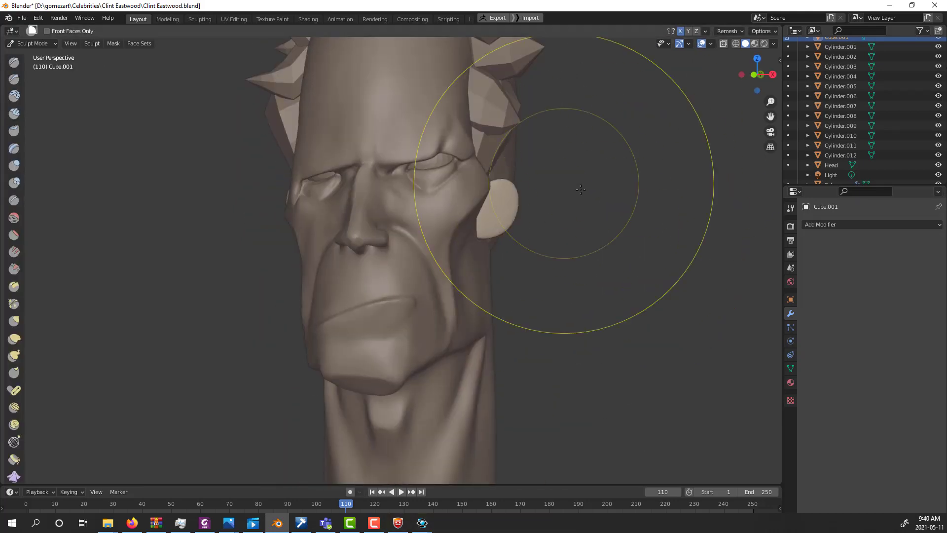
key(KP_1)
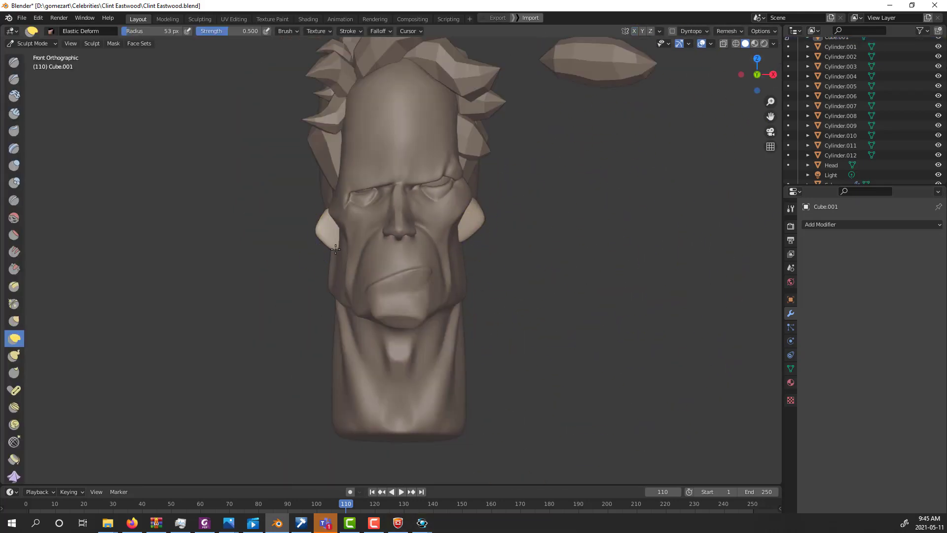
middle_drag(501, 148, 472, 230)
key(c)
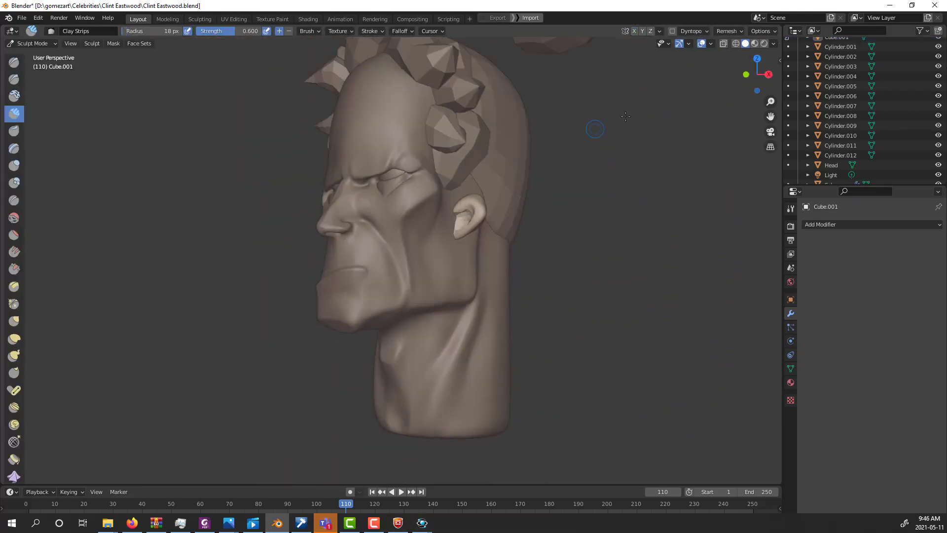
middle_drag(598, 252, 523, 252)
click(729, 31)
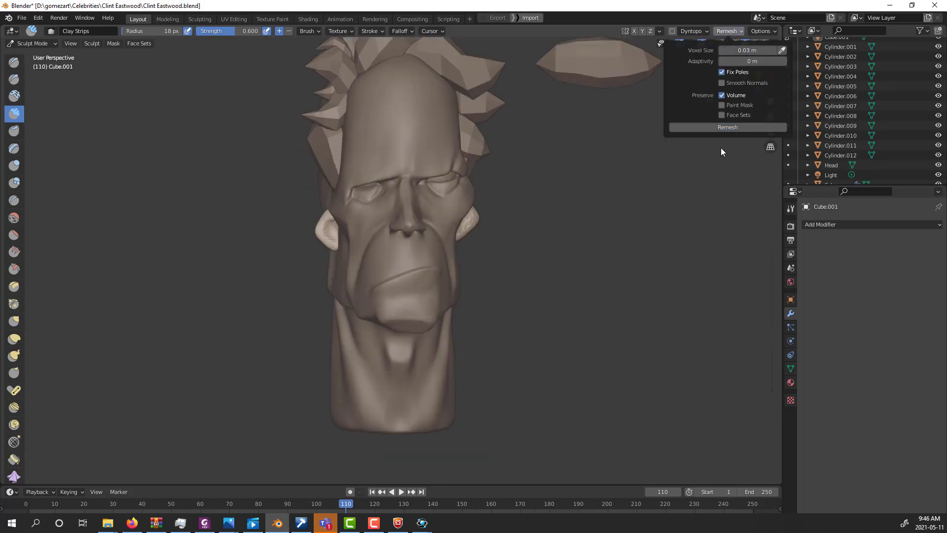
scroll(544, 173, up, 3)
Step: Enlarge the brush and sculpt the back of the ears and sides of the face
mouse_move(592, 198)
middle_down()
mouse_move(493, 187)
mouse_move(556, 156)
middle_up()
scroll(544, 173, up, 2)
middle_drag(632, 218, 278, 233)
mouse_move(256, 160)
middle_down()
mouse_move(424, 217)
mouse_move(607, 215)
mouse_move(742, 294)
middle_up()
key(f)
click(434, 222)
middle_drag(543, 254, 562, 152)
middle_drag(543, 199, 423, 41)
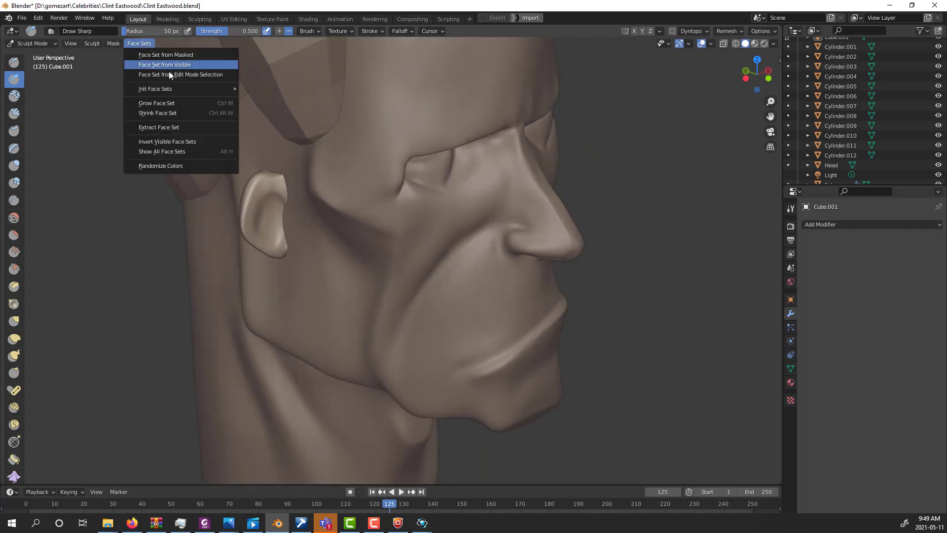
Step: Refine the face and ear with Clay Strips and Inflate/Deflate brushes, checking the stroke settings
middle_drag(306, 249, 273, 233)
key(c)
mouse_move(265, 159)
middle_down()
mouse_move(296, 188)
mouse_move(277, 213)
mouse_move(261, 184)
mouse_move(269, 192)
mouse_move(248, 211)
mouse_move(20, 112)
middle_up()
key(i)
click(791, 209)
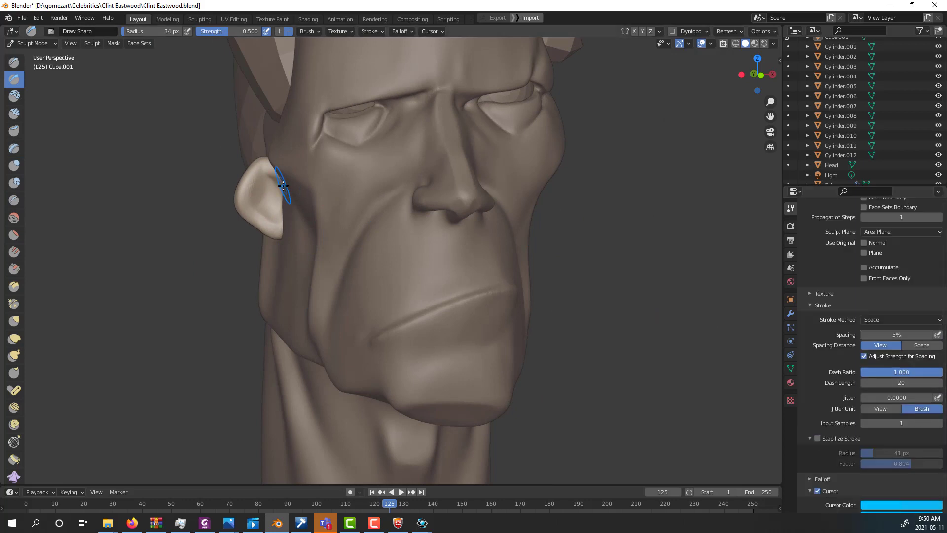
mouse_move(266, 177)
middle_down()
mouse_move(296, 187)
mouse_move(236, 197)
mouse_move(286, 202)
mouse_move(262, 210)
mouse_move(566, 227)
middle_up()
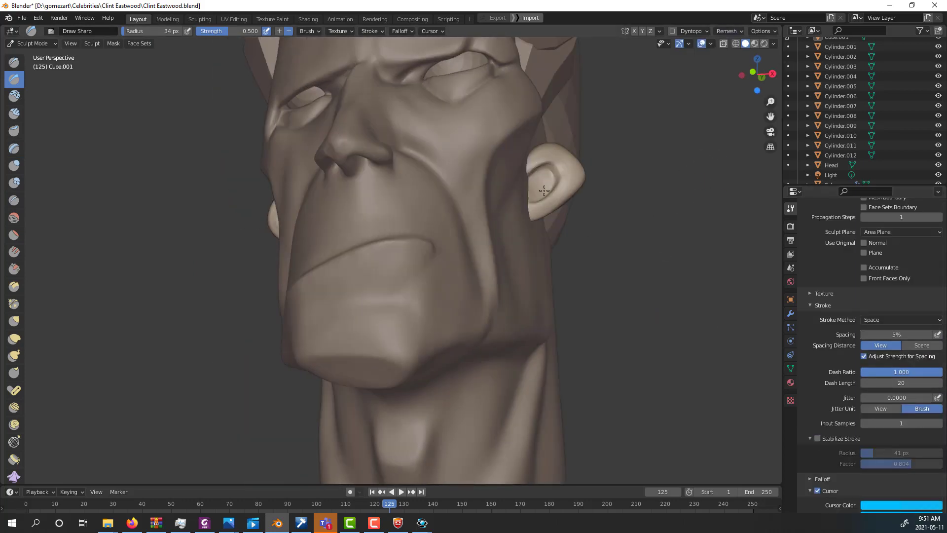
Step: Switch to the Grab brush and change which object is the sculpt target
key(KP_1)
key(g)
scroll(298, 237, down, 2)
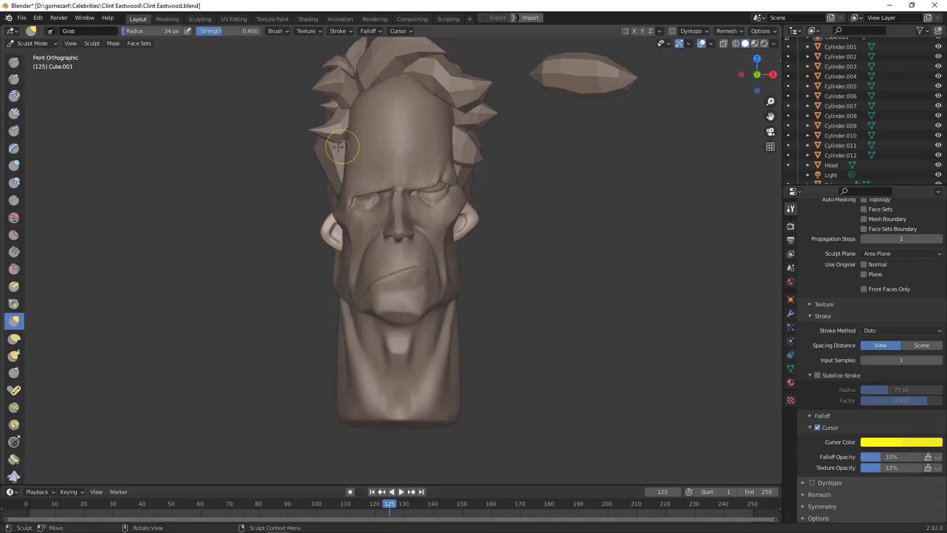
key(Escape)
key(alt+q)
middle_drag(334, 187, 686, 222)
mouse_move(568, 243)
middle_down()
mouse_move(589, 262)
mouse_move(449, 274)
mouse_move(475, 218)
mouse_move(613, 232)
mouse_move(555, 271)
mouse_move(642, 247)
mouse_move(620, 106)
mouse_move(711, 286)
middle_up()
Step: Return to Object Mode, select the floating eyebrow piece and duplicate it
key(ctrl+Tab)
key(ctrl+Tab)
key(Escape)
key(ctrl+Tab)
key(ctrl+Tab)
click(454, 207)
key(ctrl+Tab)
middle_drag(646, 163, 616, 260)
scroll(615, 260, down, 3)
key(ctrl+Tab)
click(535, 260)
key(shift+d)
click(543, 199)
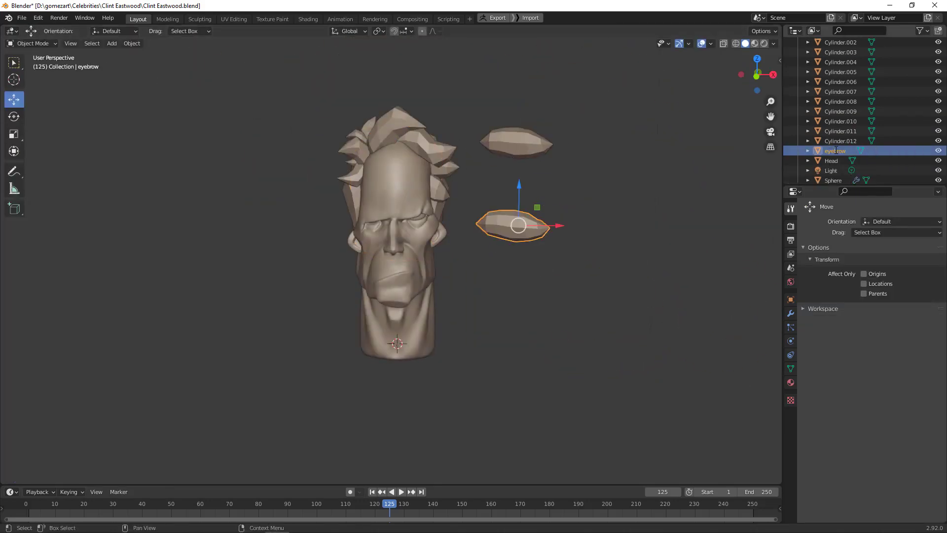
Step: Rotate the eyebrow piece into position above the eye
middle_drag(518, 217, 597, 197)
scroll(597, 197, up, 2)
scroll(597, 197, up, 3)
key(r)
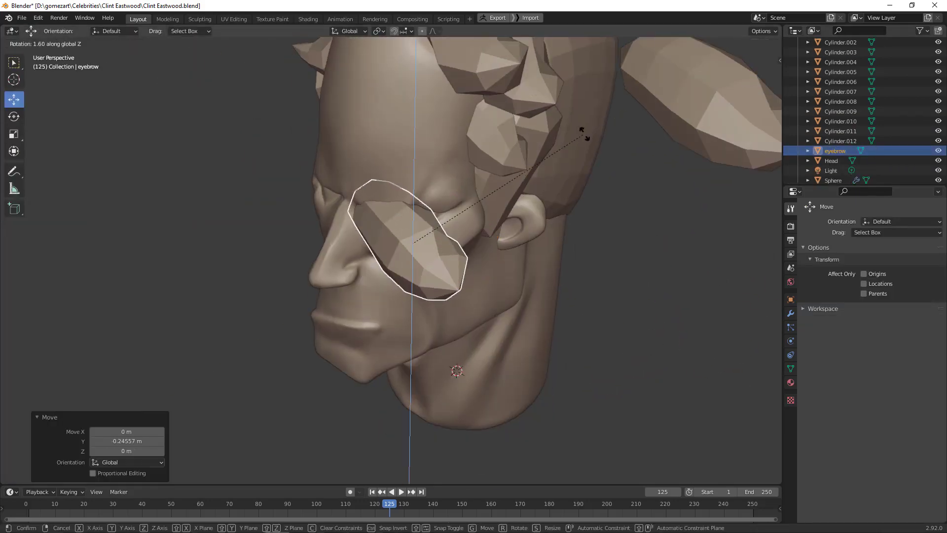
click(486, 63)
middle_drag(486, 64, 653, 215)
scroll(654, 214, up, 3)
Step: Tilt the eyebrow on the Y axis over the eye and duplicate it for the other eye
key(r)
key(y)
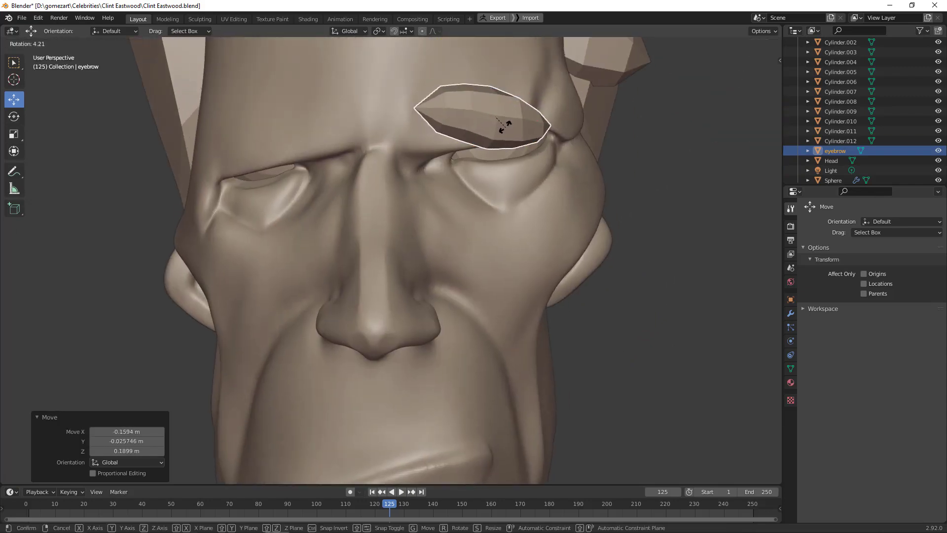
click(502, 127)
middle_drag(502, 126, 680, 371)
key(shift+d)
click(641, 284)
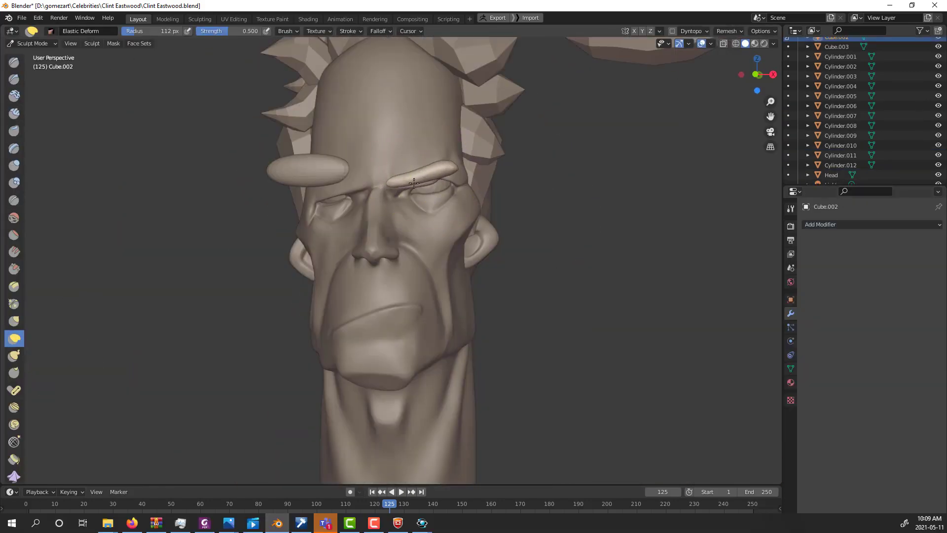
Step: Pull the eyebrow into a thin arched curve with the Grab brush, using a smaller radius
mouse_move(414, 183)
middle_down()
mouse_move(375, 178)
mouse_move(423, 158)
middle_up()
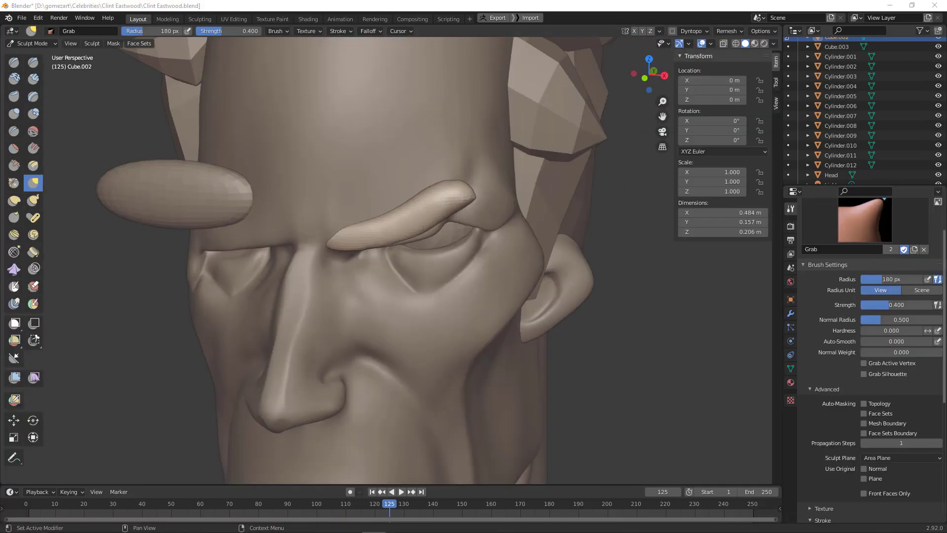
scroll(376, 206, up, 2)
middle_drag(377, 205, 741, 399)
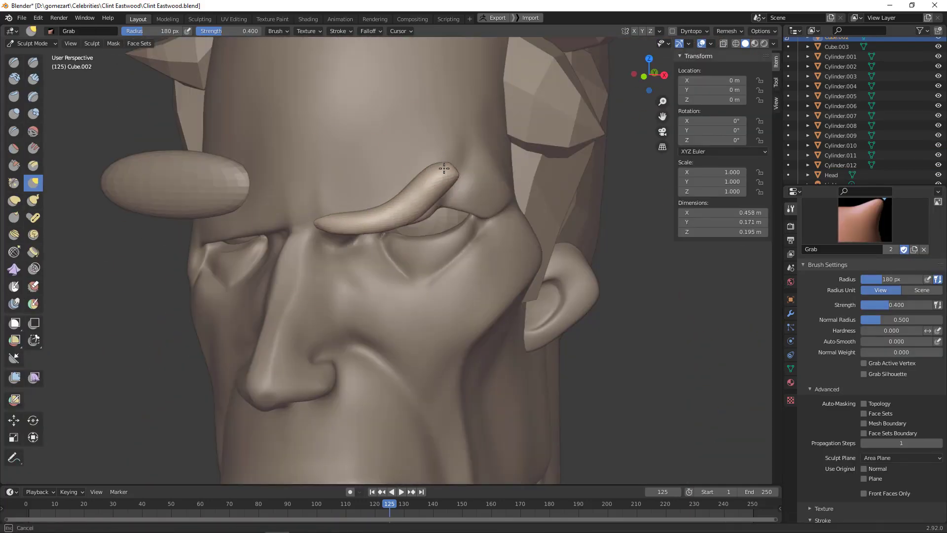
mouse_move(417, 190)
middle_down()
mouse_move(613, 349)
mouse_move(545, 127)
mouse_move(317, 158)
mouse_move(614, 236)
mouse_move(449, 222)
mouse_move(443, 172)
mouse_move(416, 208)
middle_up()
key(bracketleft)
key(bracketleft)
key(bracketleft)
drag(397, 225, 397, 224)
scroll(398, 224, down, 4)
scroll(842, 79, up, 2)
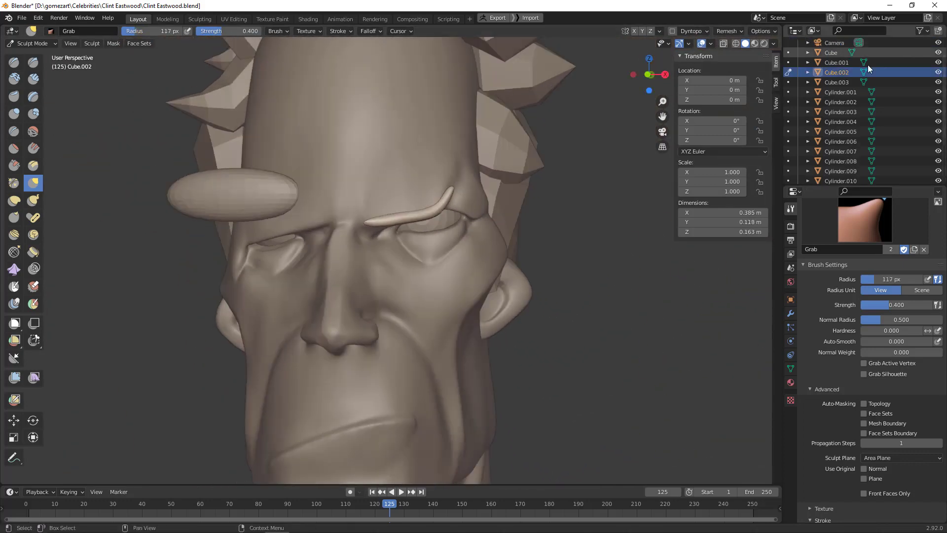
mouse_move(740, 315)
middle_down()
mouse_move(698, 349)
mouse_move(444, 257)
middle_up()
key(ctrl+Tab)
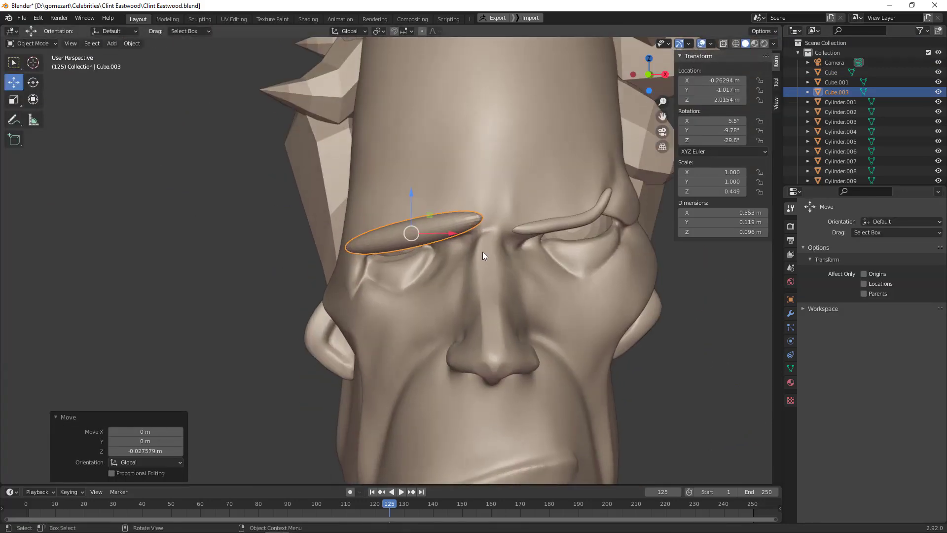
Step: Rename the brows eyeBrow_L and eyebrow_R in the Outliner and sculpt each one
key(ctrl+Tab)
click(493, 321)
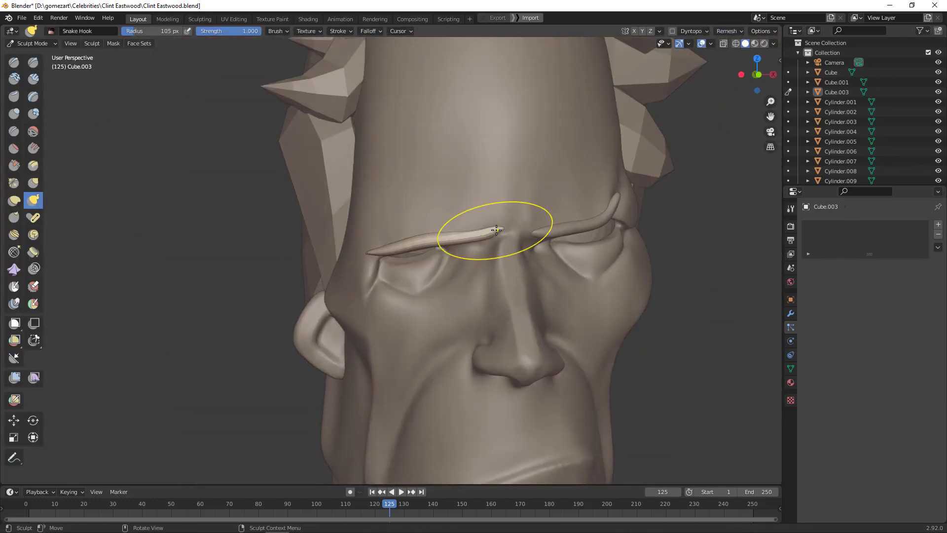
double_click(832, 92)
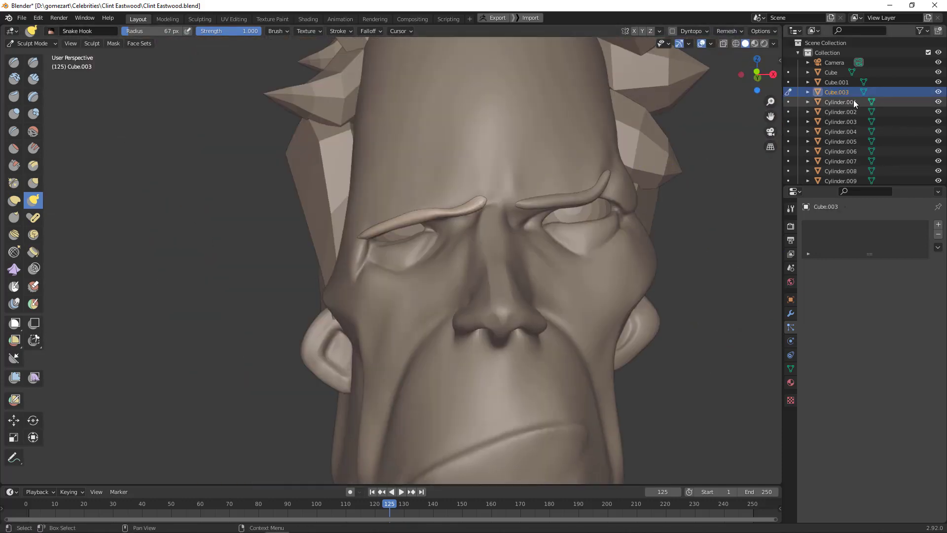
scroll(856, 102, down, 4)
click(839, 149)
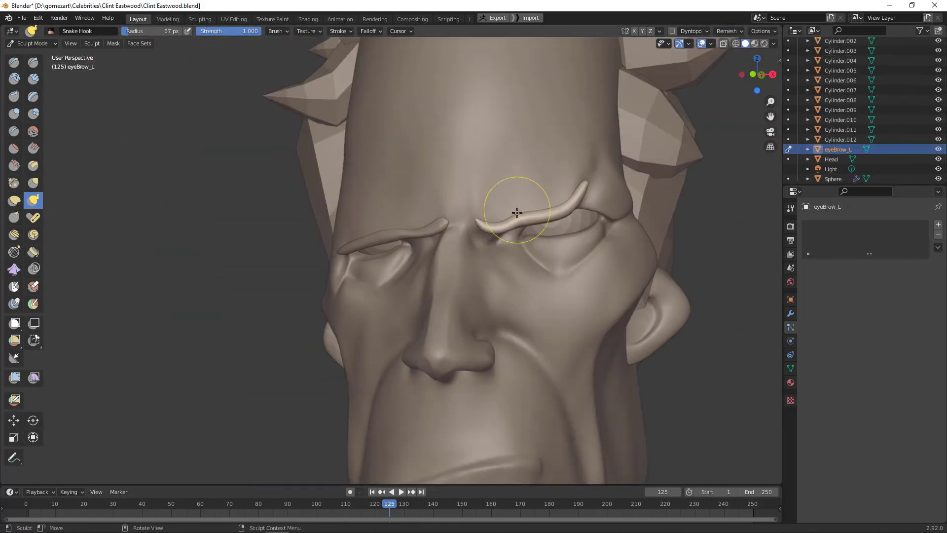
scroll(928, 99, up, 1)
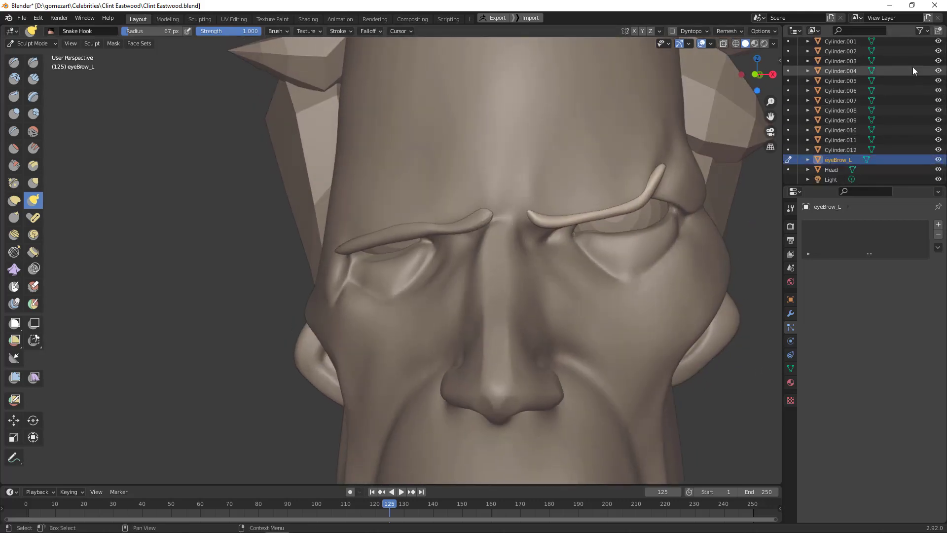
scroll(928, 99, down, 4)
click(838, 147)
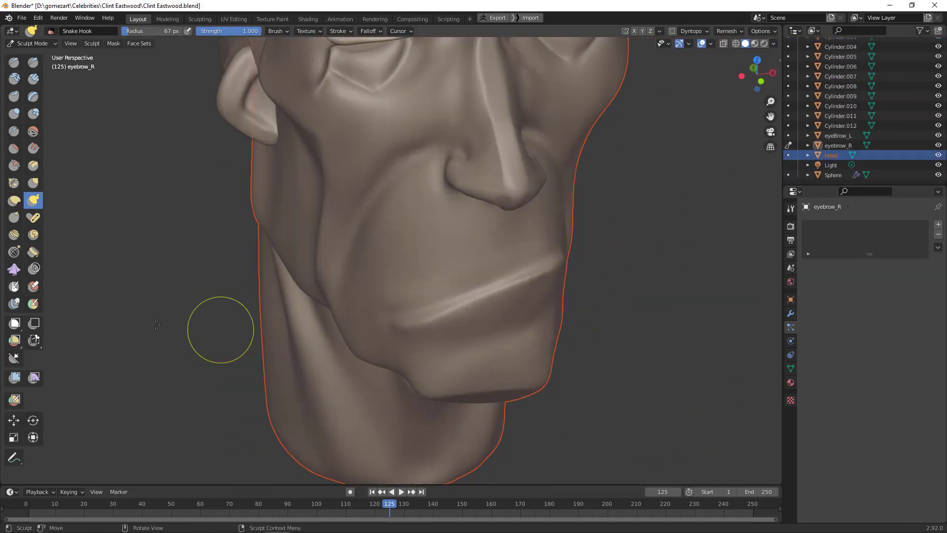
Step: Switch the sculpt target back to Head and sharpen the crease along the mouth
click(789, 156)
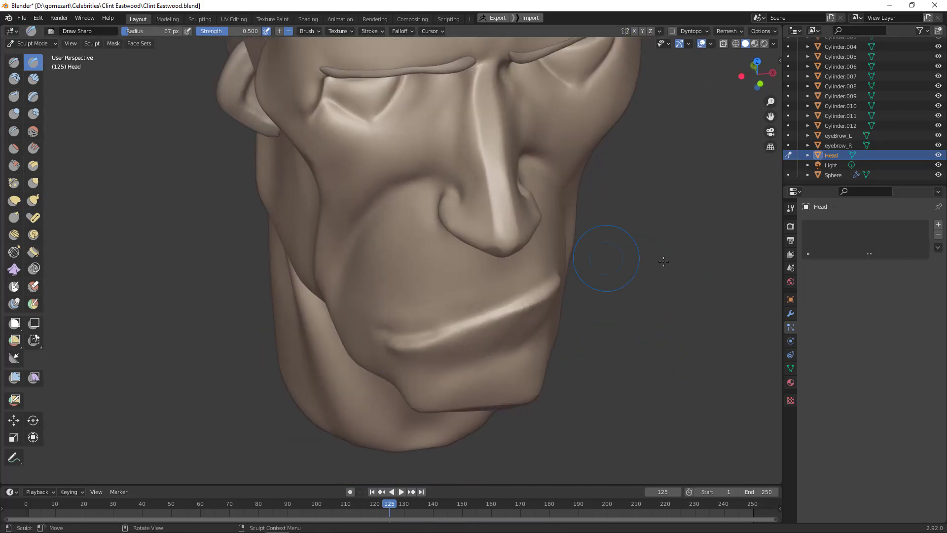
click(791, 209)
scroll(874, 345, down, 10)
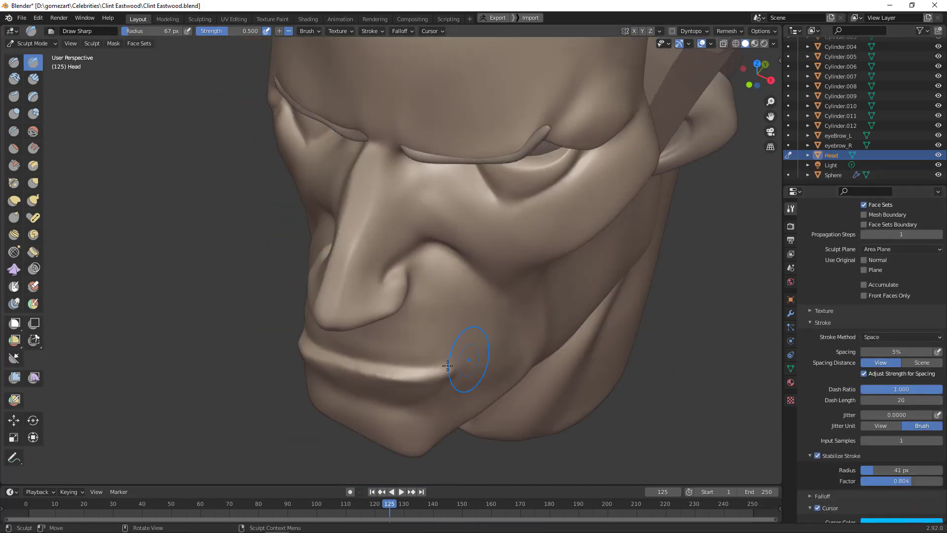
middle_drag(448, 366, 391, 344)
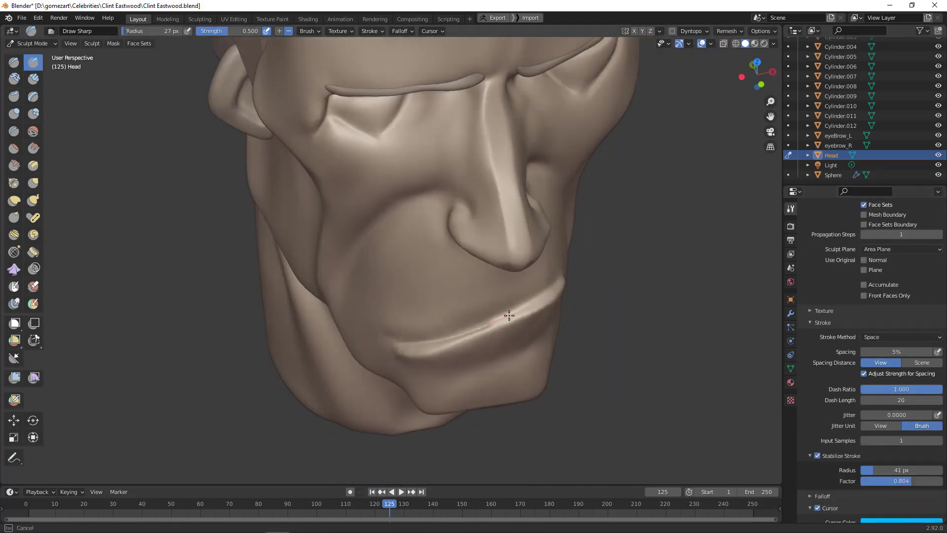
drag(529, 302, 531, 301)
key(KP_1)
scroll(524, 212, down, 6)
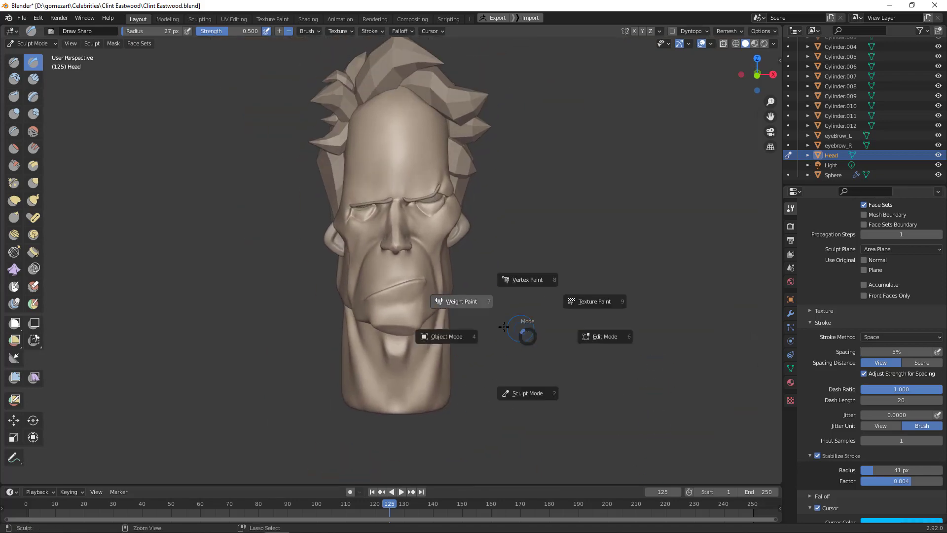
Step: Add a new cube and slide it under the neck as the torso block
click(467, 337)
click(350, 377)
scroll(351, 377, down, 3)
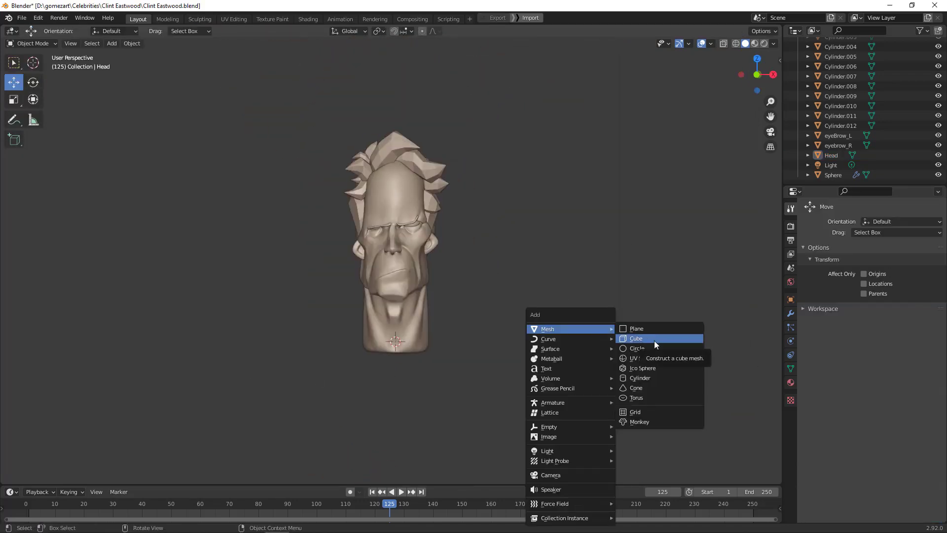
click(654, 341)
key(KP_7)
key(g)
click(504, 356)
middle_drag(505, 356, 421, 319)
Step: Add an edge loop to the cube and pull shoulder vertices inward to slope the shoulders
key(Tab)
key(ctrl+r)
click(421, 320)
drag(481, 302, 390, 375)
key(1)
middle_drag(436, 354, 472, 457)
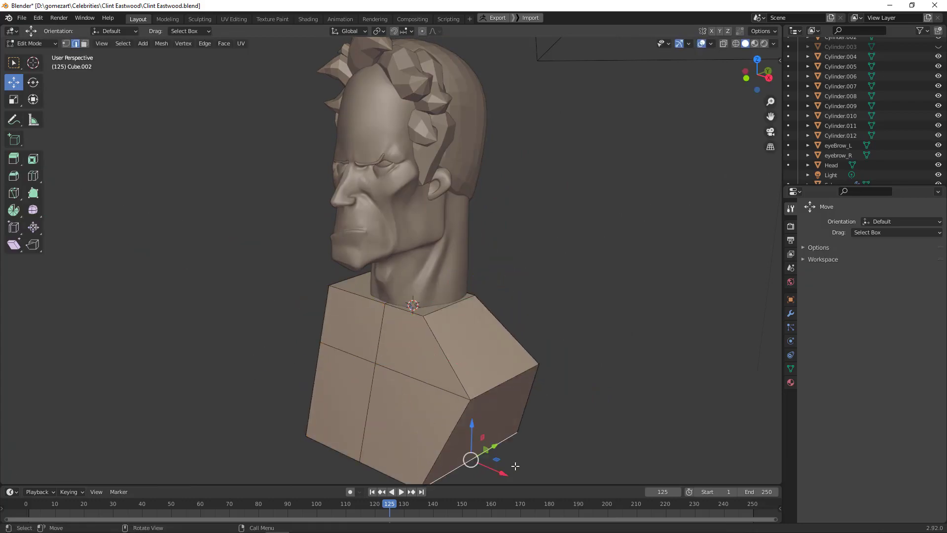
key(g)
click(677, 217)
middle_drag(676, 217, 425, 306)
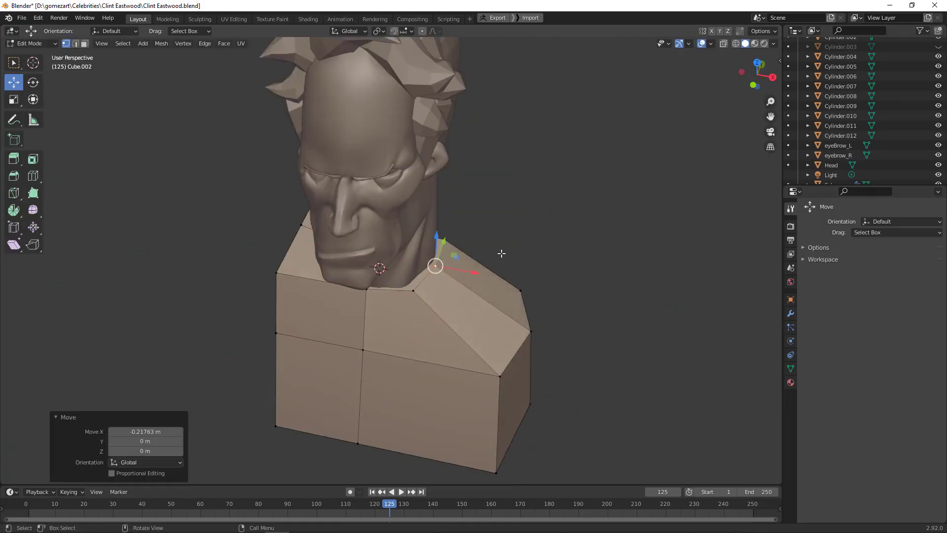
middle_drag(507, 259, 556, 227)
Step: With see-through shading, box-select and delete faces to open up the torso block
key(z)
click(519, 237)
key(g)
key(y)
click(538, 328)
key(alt+z)
key(b)
middle_drag(528, 344, 371, 275)
key(ctrl+r)
key(Escape)
click(316, 318)
middle_drag(316, 318, 403, 292)
Step: Select the middle edge loop and shift it along the X axis
key(2)
alt+click(403, 292)
click(437, 357)
middle_drag(438, 357, 486, 209)
key(g)
key(x)
click(486, 209)
scroll(486, 209, down, 5)
scroll(373, 194, up, 6)
Step: Move the selected edges along Z and Y to shape the neck opening
key(g)
key(z)
middle_drag(355, 216, 510, 294)
key(g)
key(y)
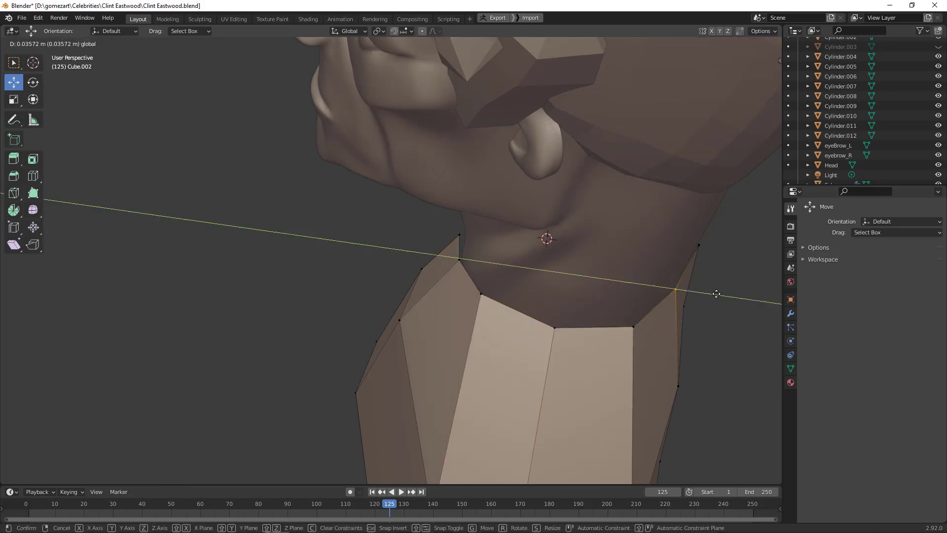
click(718, 295)
middle_drag(719, 294, 404, 287)
scroll(416, 283, down, 3)
scroll(439, 251, up, 2)
Step: Add an edge loop to the neck block and slide it toward the neck
key(ctrl+r)
drag(434, 237, 429, 232)
middle_drag(429, 232, 370, 211)
scroll(371, 212, up, 2)
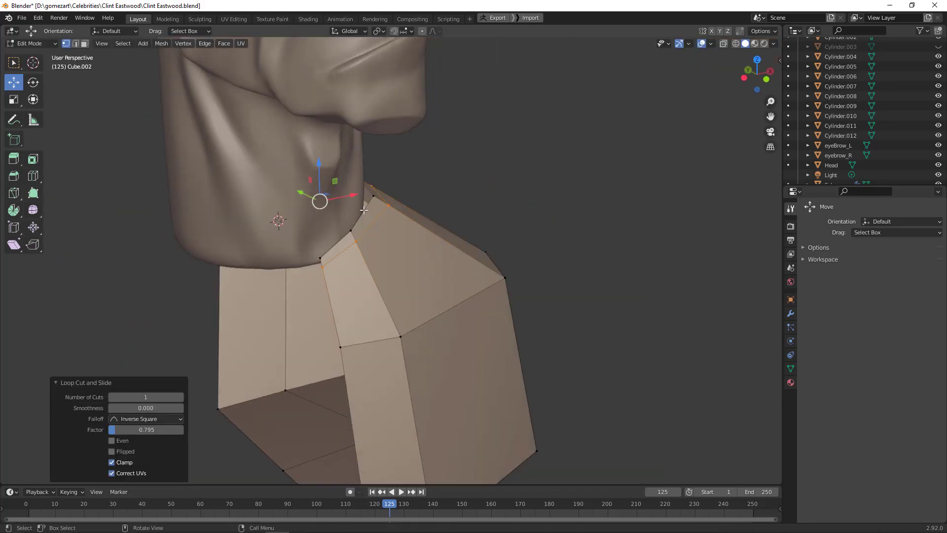
click(340, 248)
middle_drag(340, 249, 524, 346)
right_click(520, 265)
middle_drag(520, 265, 406, 275)
scroll(406, 275, up, 3)
drag(486, 141, 487, 140)
key(ctrl+z)
middle_drag(487, 139, 493, 211)
middle_drag(233, 292, 296, 276)
Step: Scale the collar selection down slightly and start moving it along X
key(s)
click(242, 306)
click(244, 316)
scroll(296, 276, up, 2)
key(g)
key(x)
Step: Check hidden vertices in see-through shading, return to solid shading, and switch to face selection
mouse_move(418, 274)
middle_down()
mouse_move(377, 282)
mouse_move(358, 220)
middle_up()
key(shift+z)
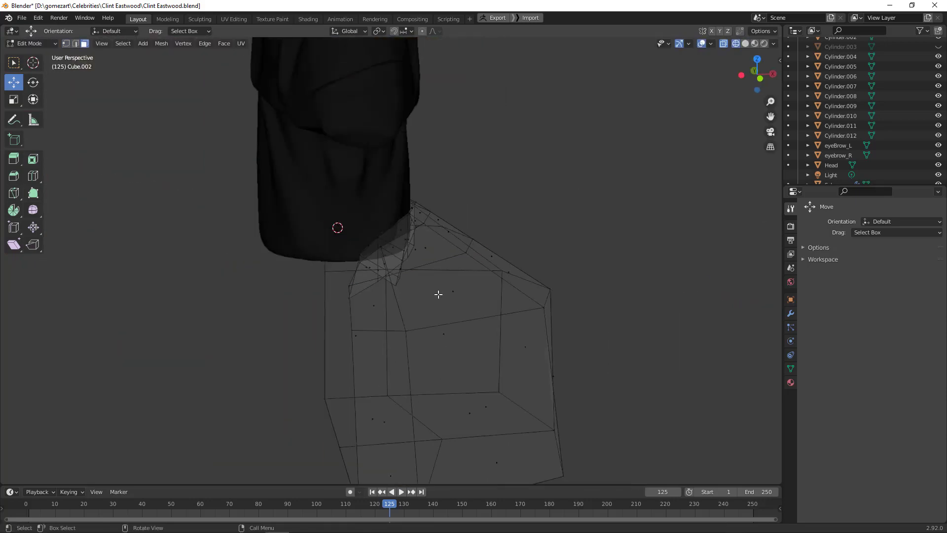
click(529, 260)
scroll(434, 316, up, 4)
middle_drag(434, 316, 462, 316)
key(ctrl+z)
scroll(448, 320, down, 5)
key(3)
scroll(461, 316, down, 4)
Step: Reposition the front seam edge of the torso collar in Edit Mode
key(Tab)
scroll(462, 315, up, 4)
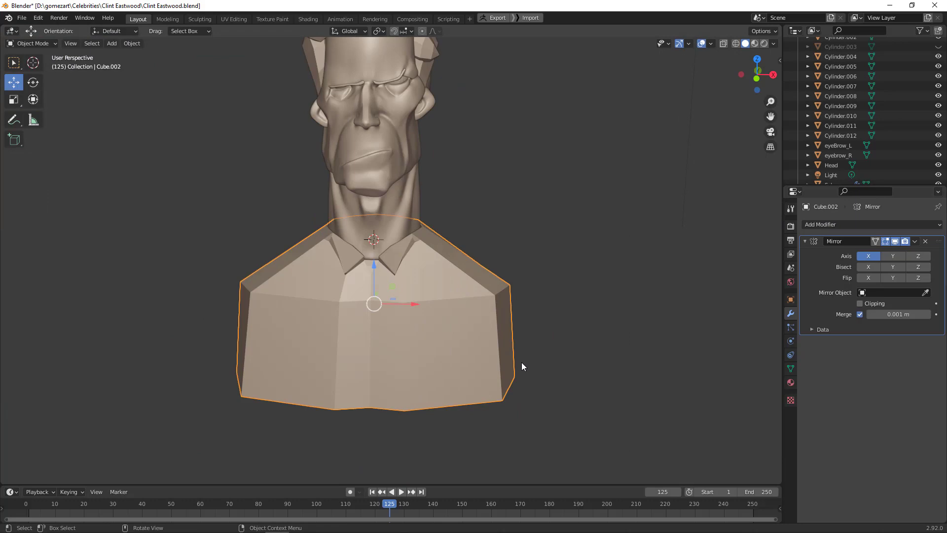
scroll(522, 362, up, 4)
middle_drag(522, 362, 427, 352)
key(Tab)
scroll(427, 352, down, 3)
click(367, 301)
scroll(597, 281, down, 3)
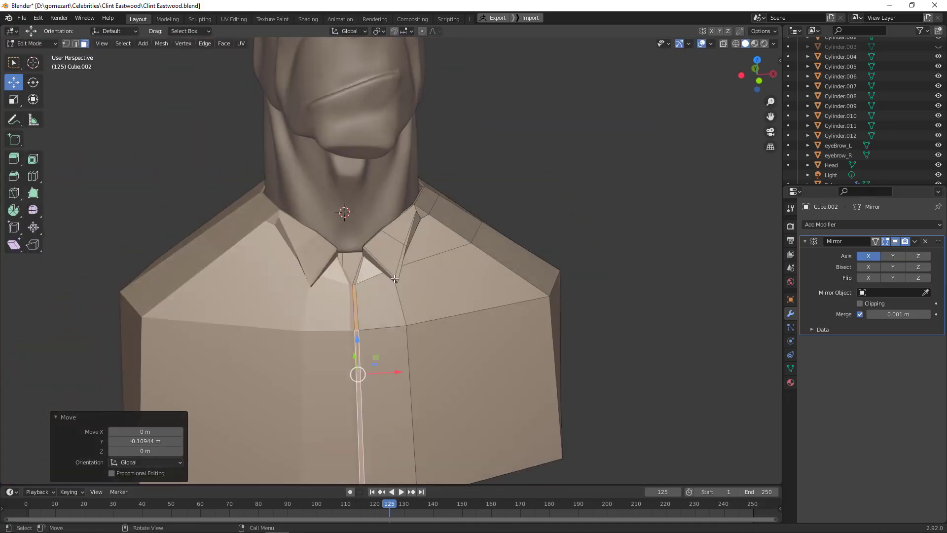
scroll(597, 281, up, 4)
middle_drag(597, 281, 540, 294)
Step: Add a Subdivision Surface modifier to the torso with Ctrl+2
key(2)
click(540, 294)
key(Tab)
scroll(667, 371, down, 4)
key(ctrl+2)
scroll(446, 397, up, 4)
scroll(464, 351, down, 4)
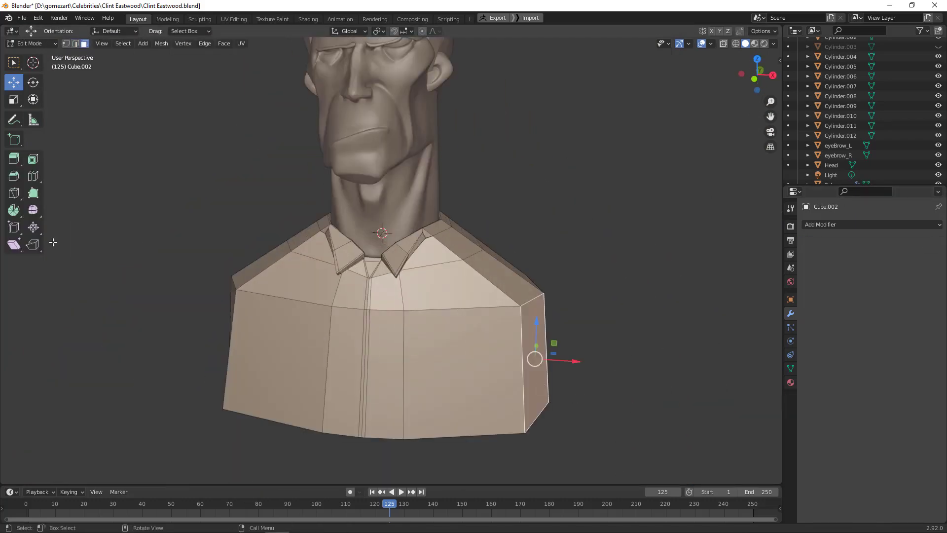
Step: Add a loop cut near the torso's bottom and set subdivision to level 3
key(ctrl+r)
click(383, 387)
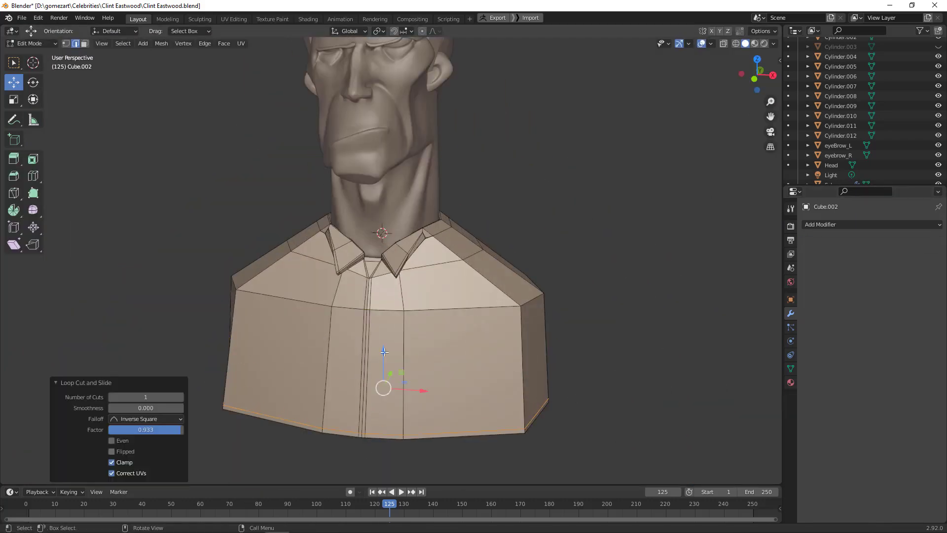
key(ctrl+z)
key(ctrl+2)
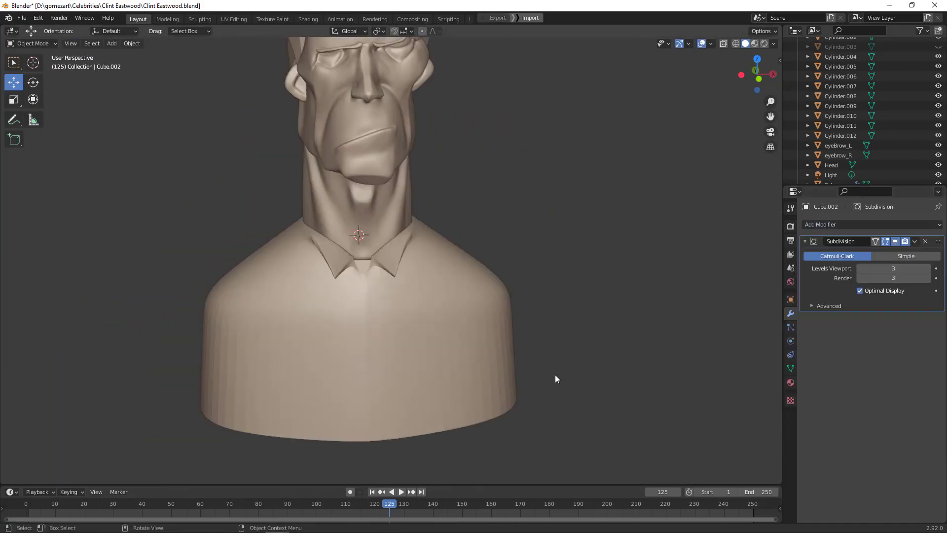
scroll(416, 323, up, 5)
key(Tab)
scroll(565, 259, down, 6)
scroll(564, 262, up, 5)
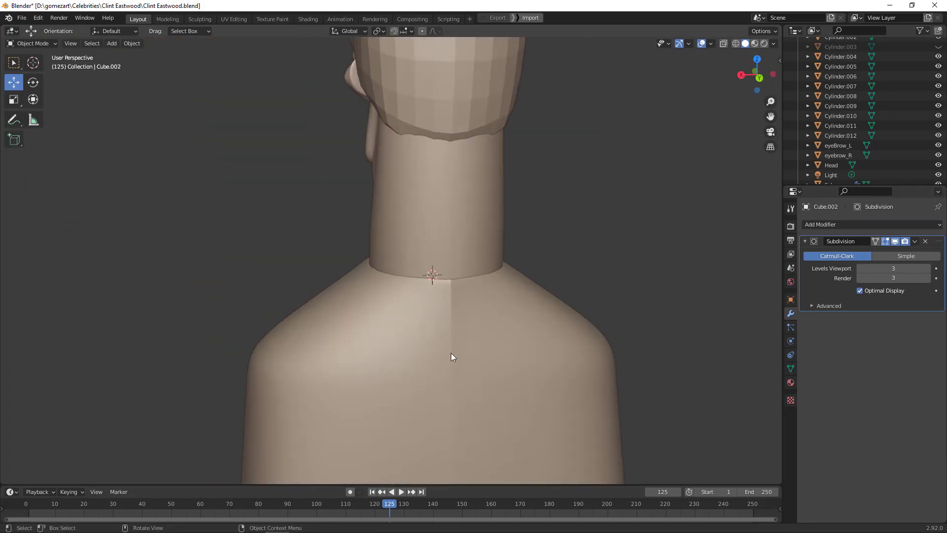
Step: Box-select the vertices under the neck, then return to Object Mode for a front view
key(Tab)
middle_drag(432, 364, 501, 377)
key(Left)
key(1)
drag(459, 63, 436, 76)
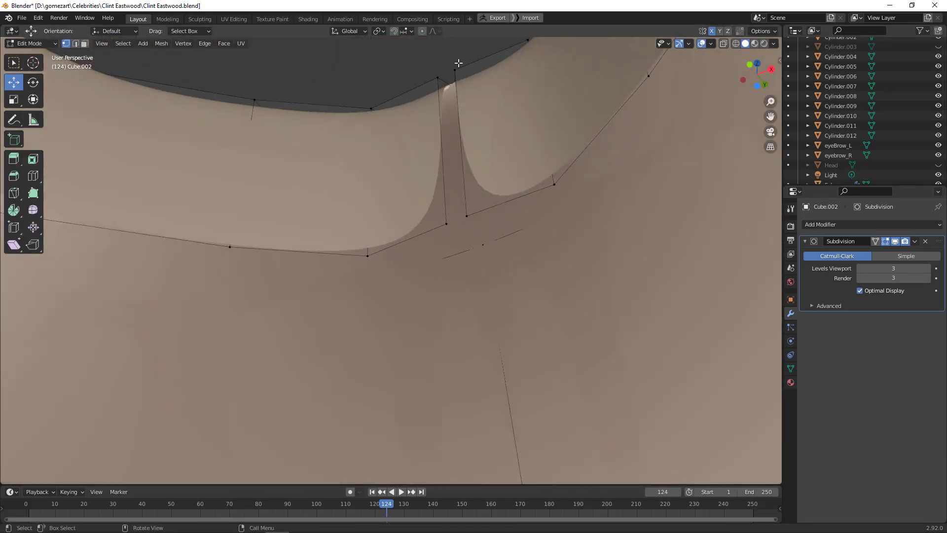
scroll(440, 232, down, 5)
key(Tab)
middle_drag(484, 237, 529, 240)
scroll(528, 241, down, 3)
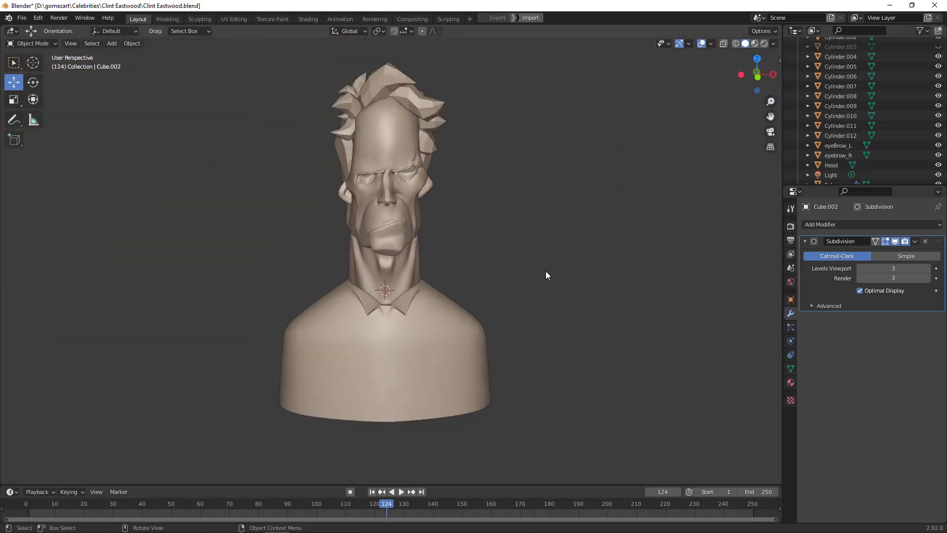
Step: Add a cube and move it up between the collar points at the shirt front
middle_drag(434, 381, 507, 353)
scroll(508, 354, up, 3)
key(shift+a)
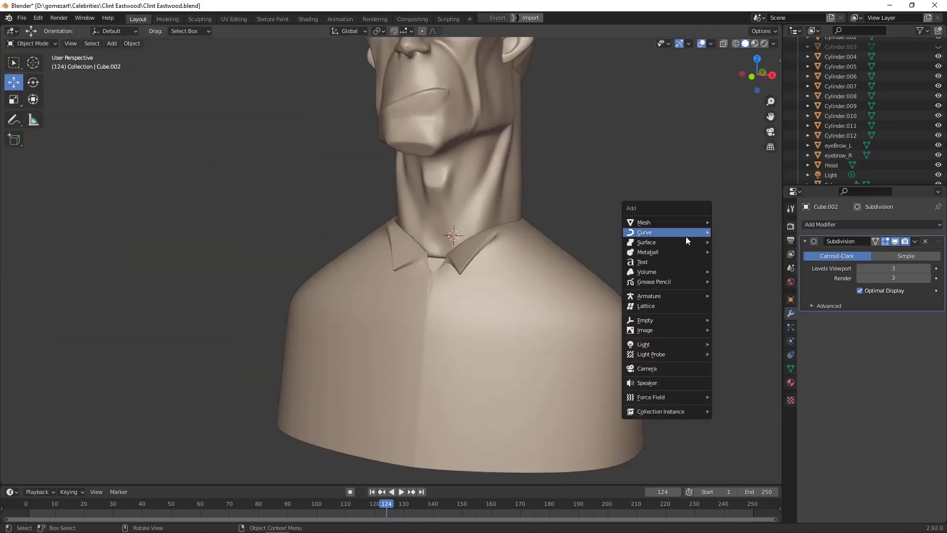
click(736, 239)
drag(439, 249, 370, 269)
mouse_move(370, 269)
middle_down()
mouse_move(501, 268)
mouse_move(369, 270)
middle_up()
drag(369, 270, 377, 277)
scroll(378, 277, up, 3)
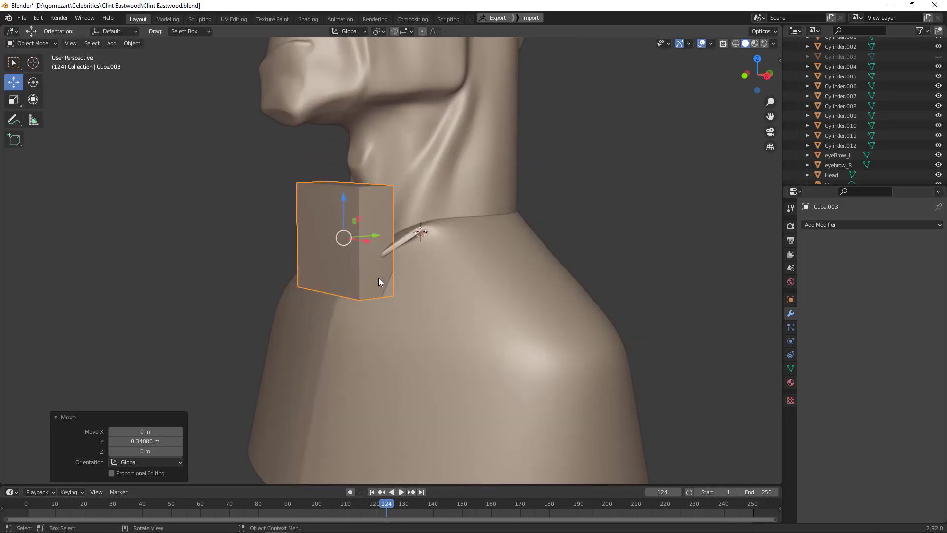
key(g)
key(z)
click(378, 367)
middle_drag(378, 366, 543, 246)
scroll(487, 285, up, 3)
Step: Round the cube with an applied Subdivision modifier and apply All Transforms
click(871, 224)
click(686, 453)
middle_drag(493, 296, 513, 246)
key(ctrl+a)
key(n)
key(ctrl+a)
click(505, 299)
Step: Grab-sculpt the rounded cube into a downward-tapering teardrop tie knot
key(ctrl+Tab)
drag(513, 222, 518, 237)
mouse_move(518, 237)
middle_down()
mouse_move(567, 207)
mouse_move(612, 155)
mouse_move(661, 129)
middle_up()
scroll(848, 174, up, 4)
click(837, 91)
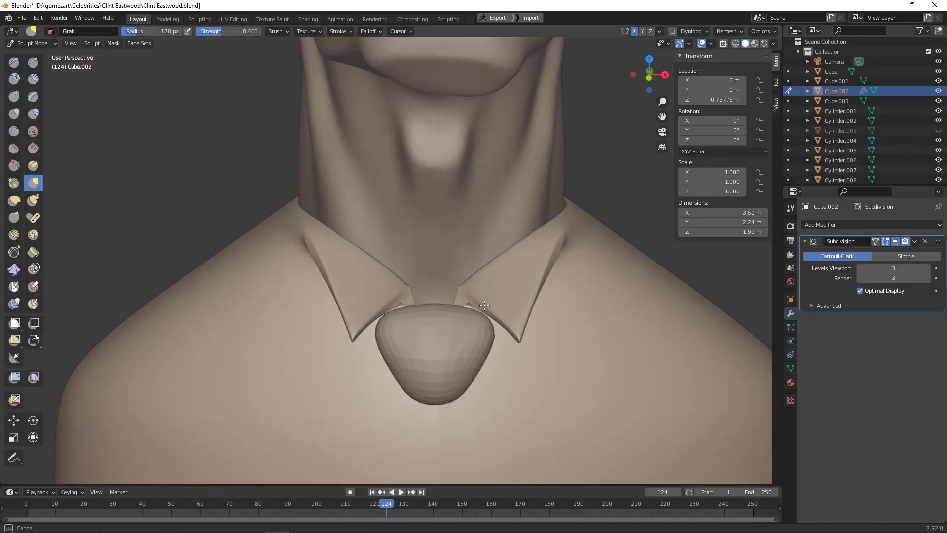
scroll(561, 237, down, 5)
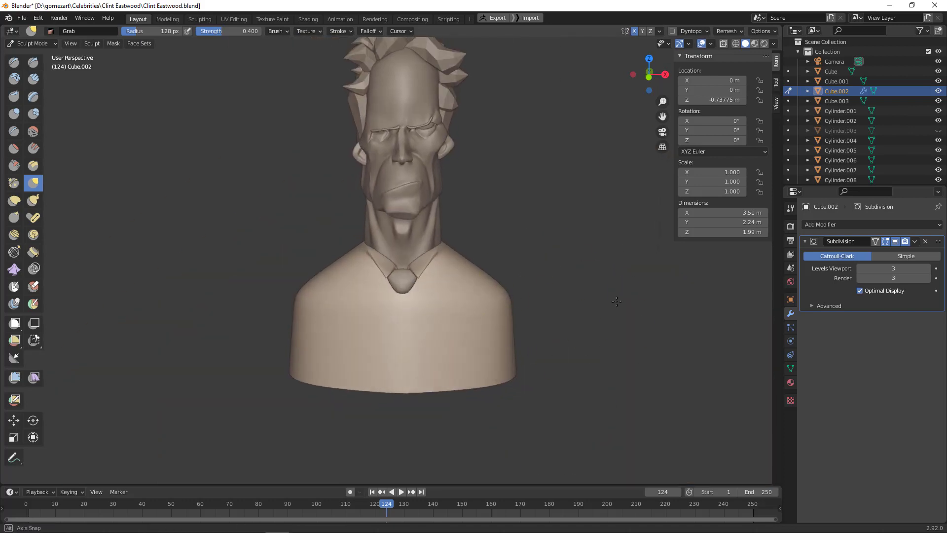
key(alt+q)
mouse_move(402, 290)
middle_down()
mouse_move(518, 291)
mouse_move(646, 400)
middle_up()
scroll(553, 290, up, 5)
scroll(646, 400, down, 4)
Step: Add a cube for the tie and scale it into a flat slab, width 0.233
middle_drag(609, 275, 603, 296)
key(ctrl+Tab)
click(545, 298)
key(shift+a)
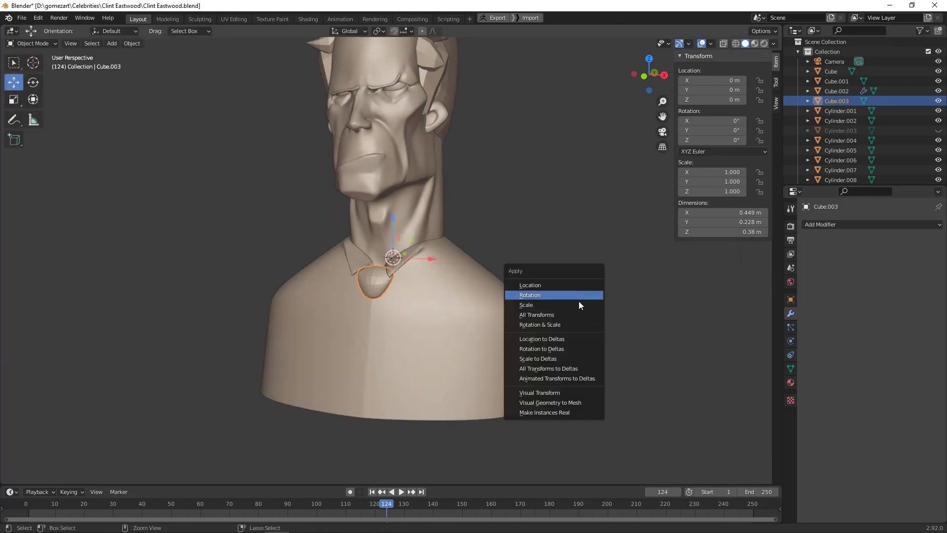
click(591, 331)
key(g)
key(z)
middle_drag(590, 331, 444, 316)
key(s)
key(x)
key(s)
key(y)
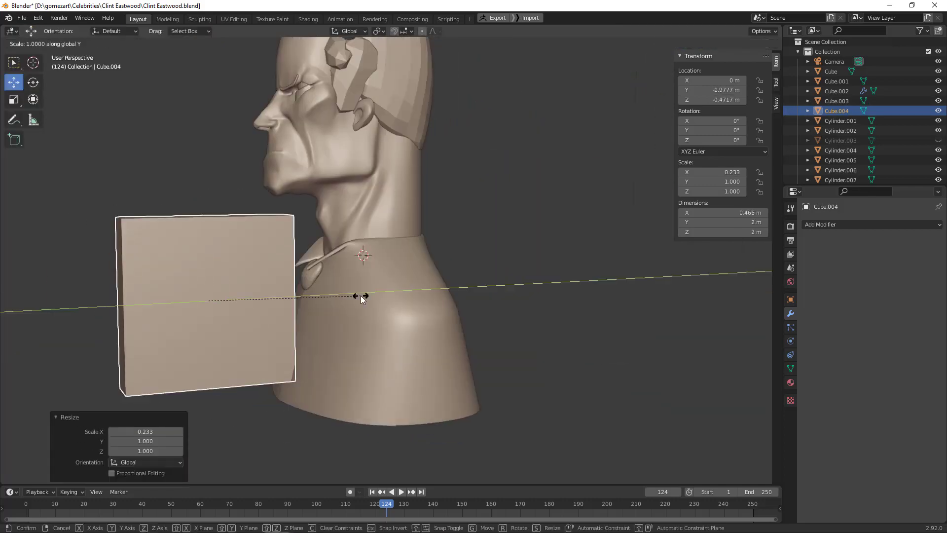
key(g)
key(y)
click(257, 317)
Step: Thin the tie slab further along Y and move it down below the knot
middle_drag(257, 316, 500, 322)
key(s)
key(y)
click(476, 263)
middle_drag(476, 262, 542, 276)
key(g)
key(z)
click(514, 404)
Step: Add edge loops along the tie slab with a Ctrl+R loop cut
click(872, 224)
middle_drag(444, 247, 336, 276)
key(Tab)
key(ctrl+r)
click(326, 365)
Step: Select a row of tie vertices in X-ray from the right view, then clear the selection
key(KP_3)
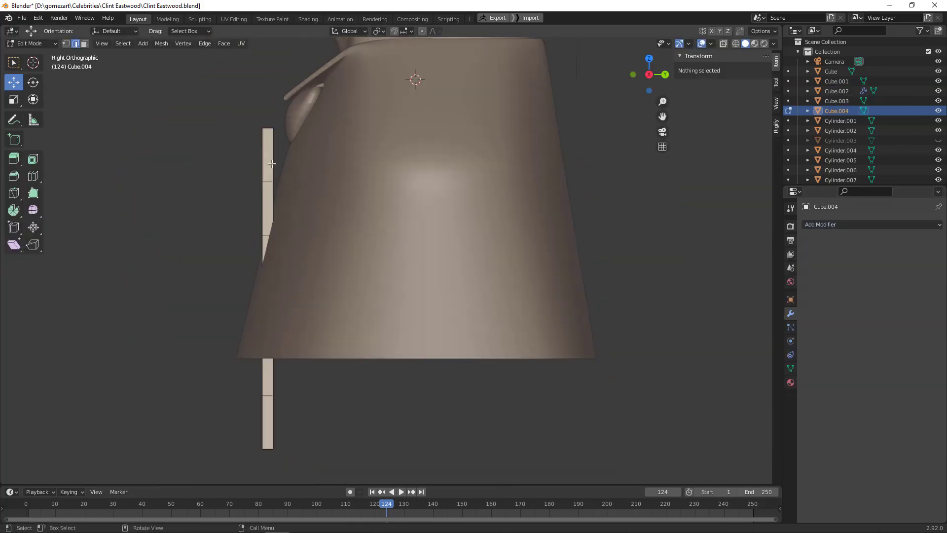
key(alt+z)
click(262, 289)
key(g)
right_click(232, 358)
right_click(250, 398)
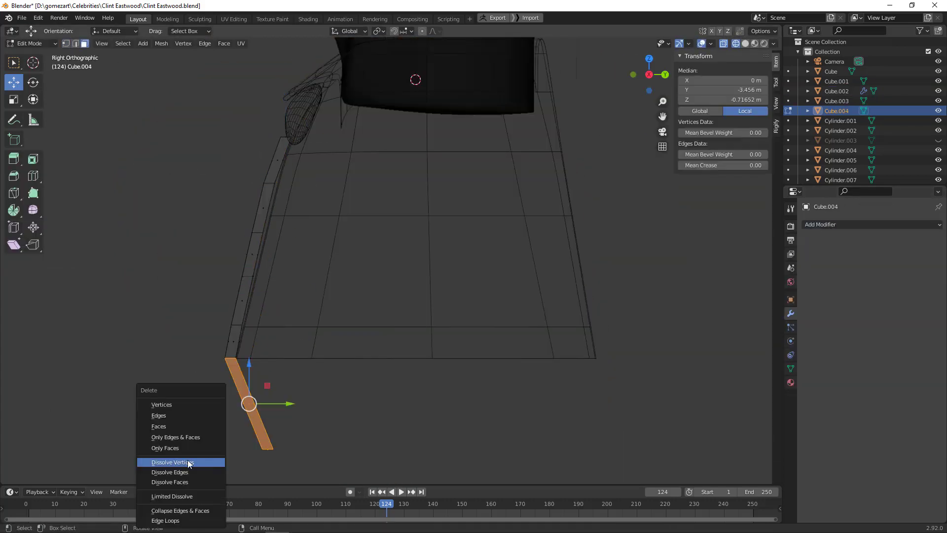
middle_drag(249, 398, 277, 309)
key(alt+z)
click(219, 59)
middle_drag(218, 59, 354, 243)
scroll(355, 244, up, 3)
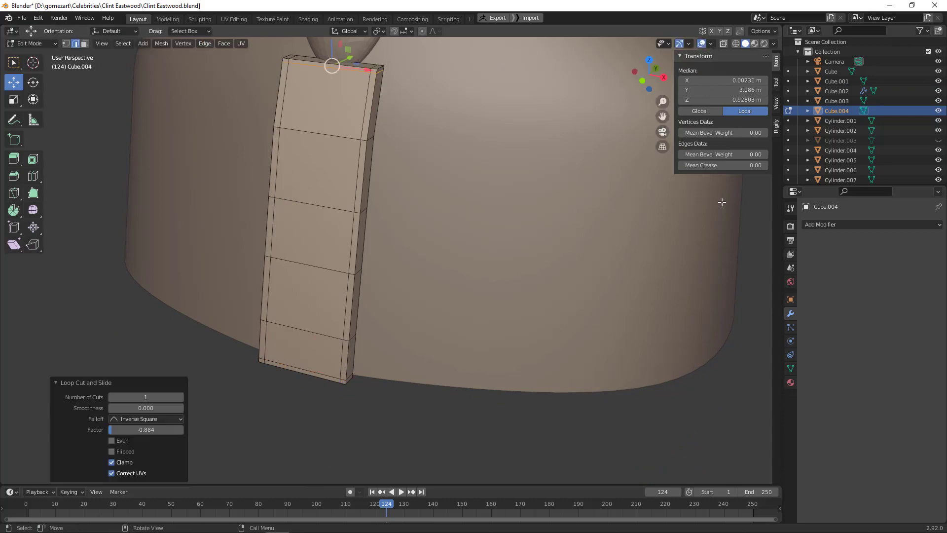
Step: Add a Lattice modifier to the tie, then remove it as unneeded
key(Tab)
click(873, 224)
click(829, 308)
click(888, 256)
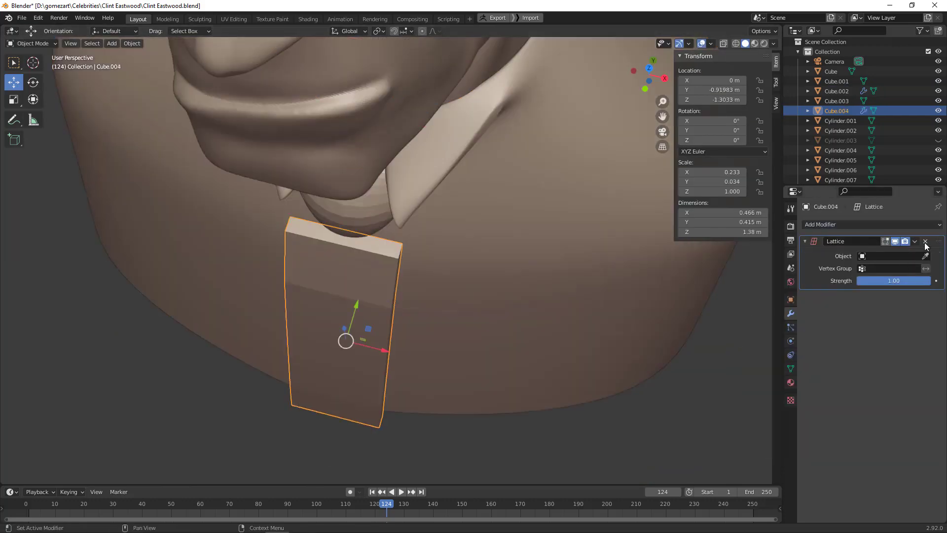
click(928, 243)
scroll(553, 234, down, 5)
click(553, 234)
middle_drag(552, 234, 507, 420)
Step: Add a Lattice object and scale it thinner in depth to fit the tie
key(shift+a)
click(506, 416)
key(s)
key(y)
click(351, 327)
key(KP_1)
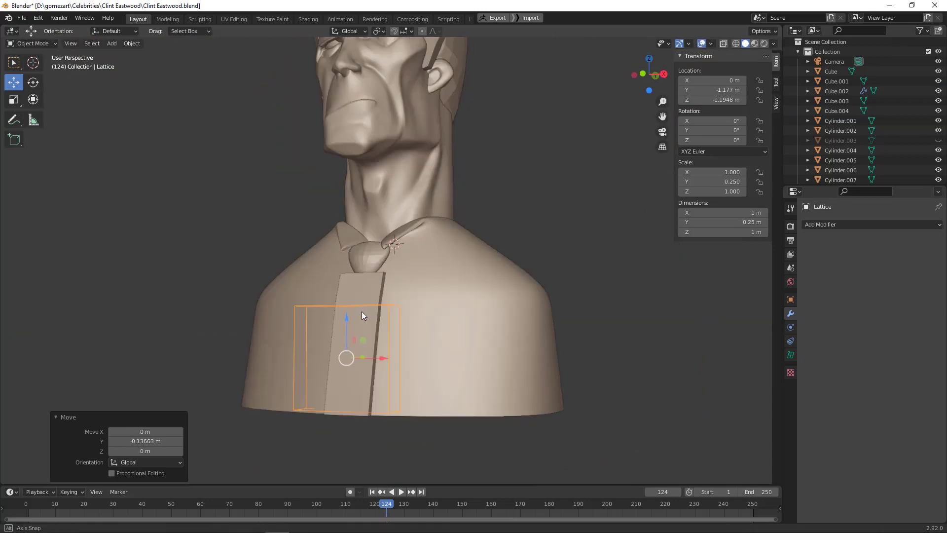
key(s)
click(429, 354)
Step: Raise the lattice's top row of points 0.446 m on Z
key(KP_3)
key(Tab)
key(g)
key(z)
click(295, 259)
key(KP_1)
key(Tab)
Step: Apply the tie's transforms and give it a Lattice modifier targeting the Lattice
click(837, 110)
click(843, 225)
click(822, 319)
middle_drag(592, 315, 639, 308)
key(ctrl+a)
click(642, 315)
click(926, 256)
click(323, 294)
scroll(296, 339, down, 5)
middle_drag(296, 340, 380, 292)
click(380, 292)
key(Tab)
Step: Delete the Lattice object from the front view
key(Tab)
key(shift+space)
key(g)
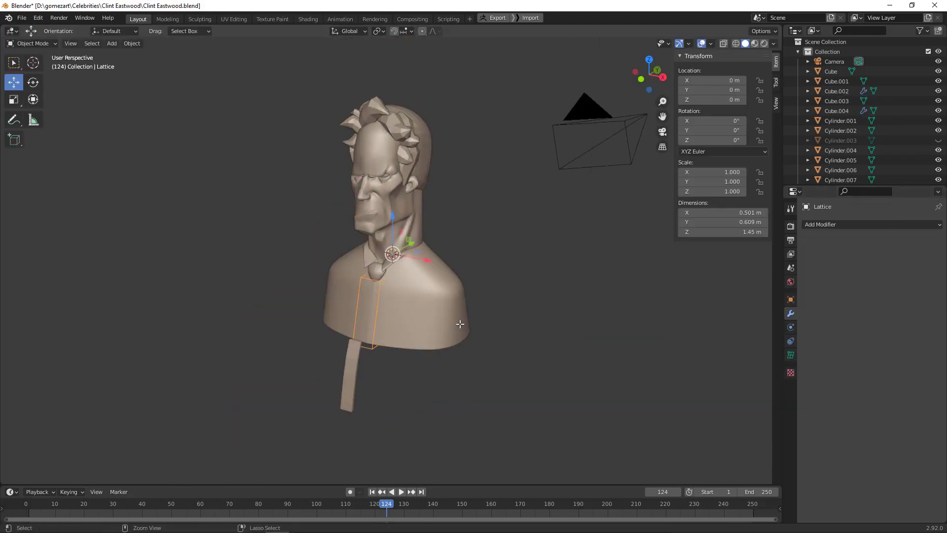
click(791, 355)
key(KP_1)
key(KP_Decimal)
key(Delete)
click(390, 326)
Step: Box-select a lower edge loop of the tie, then clear the selection and leave Edit Mode
key(Tab)
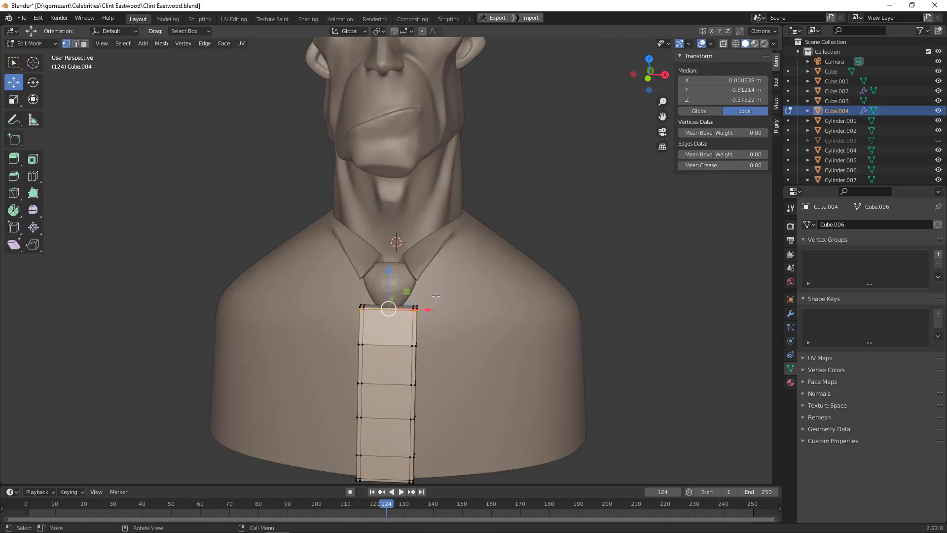
Step: Narrow the tie's top edge loop along X so it tapers into the knot
scroll(401, 305, up, 2)
key(s)
key(x)
click(393, 307)
key(alt+z)
scroll(442, 358, up, 1)
scroll(442, 358, down, 2)
key(s)
key(x)
click(438, 252)
key(shift+space)
key(s)
drag(483, 314, 346, 386)
key(alt+a)
middle_drag(528, 398, 199, 144)
key(alt+z)
key(Tab)
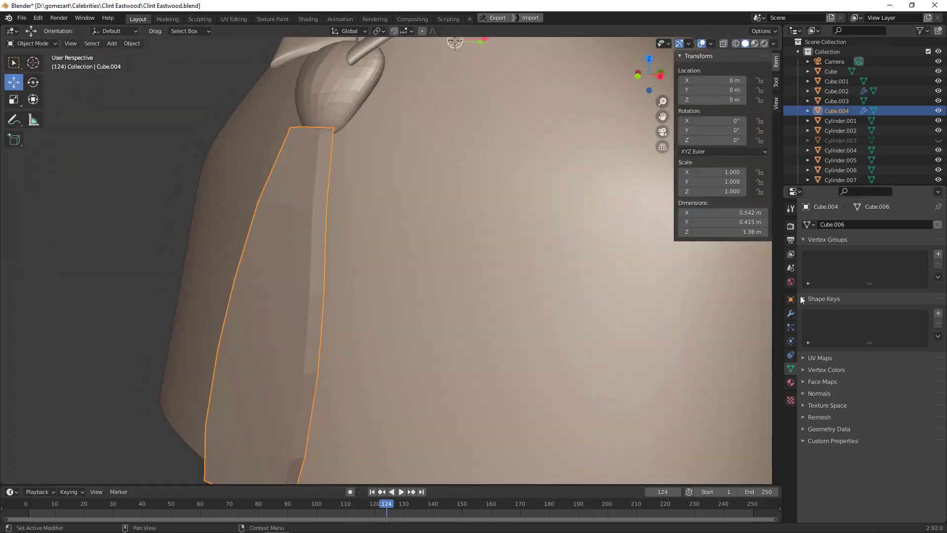
Step: Enter Sculpt Mode with the tie as the sculpted object
click(791, 313)
middle_drag(701, 301, 635, 287)
click(557, 256)
key(ctrl+Tab)
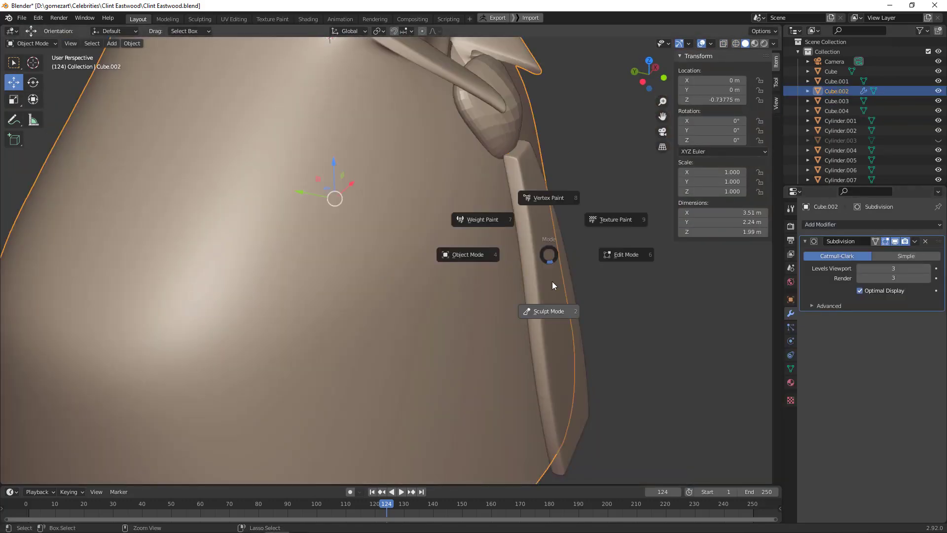
click(546, 312)
middle_drag(546, 313, 296, 116)
key(ctrl+Tab)
click(130, 184)
click(254, 148)
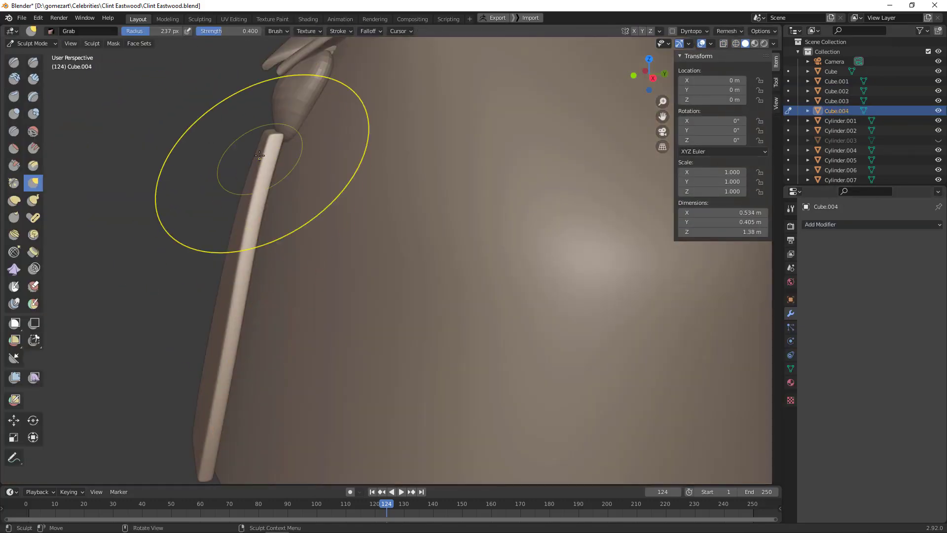
mouse_move(254, 148)
middle_down()
mouse_move(424, 105)
mouse_move(244, 201)
mouse_move(532, 172)
middle_up()
Step: Set the brush radius to 137 px to lay the tie on the shirt, then return to Object Mode
key(f)
click(563, 249)
mouse_move(563, 249)
middle_down()
mouse_move(470, 148)
mouse_move(686, 459)
mouse_move(676, 424)
middle_up()
scroll(685, 460, down, 3)
key(ctrl+Tab)
click(673, 416)
Step: Give the hair lock Subdivision viewport level 3 with Ctrl+3 in Edit Mode
scroll(691, 330, down, 2)
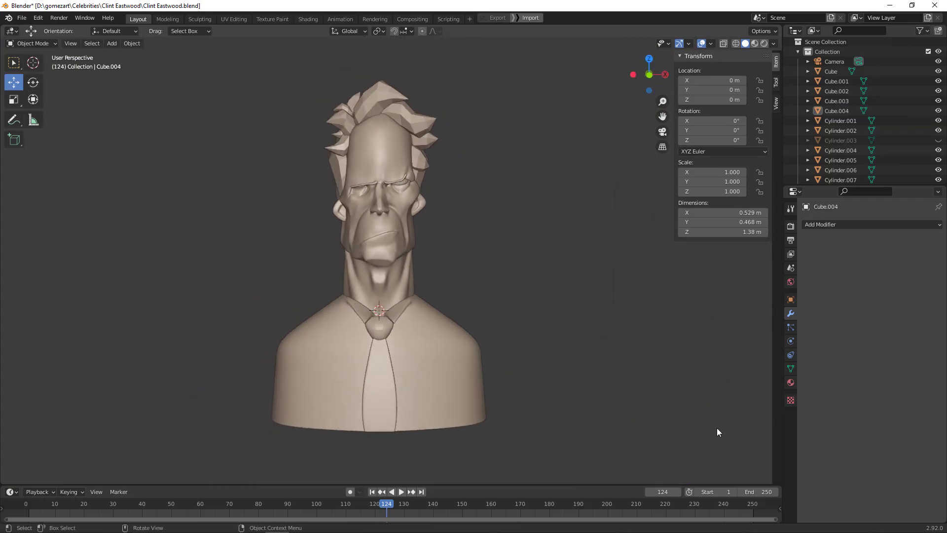
middle_drag(495, 192, 371, 191)
key(Tab)
scroll(543, 240, up, 3)
click(543, 240)
middle_drag(611, 337, 329, 298)
key(ctrl+3)
Step: Crease several hair edge loops with Shift+E to keep the spiky ridges sharp
click(191, 327)
middle_drag(393, 220, 635, 338)
alt+click(624, 255)
scroll(378, 326, up, 5)
alt+click(377, 326)
middle_drag(377, 326, 540, 292)
click(74, 322)
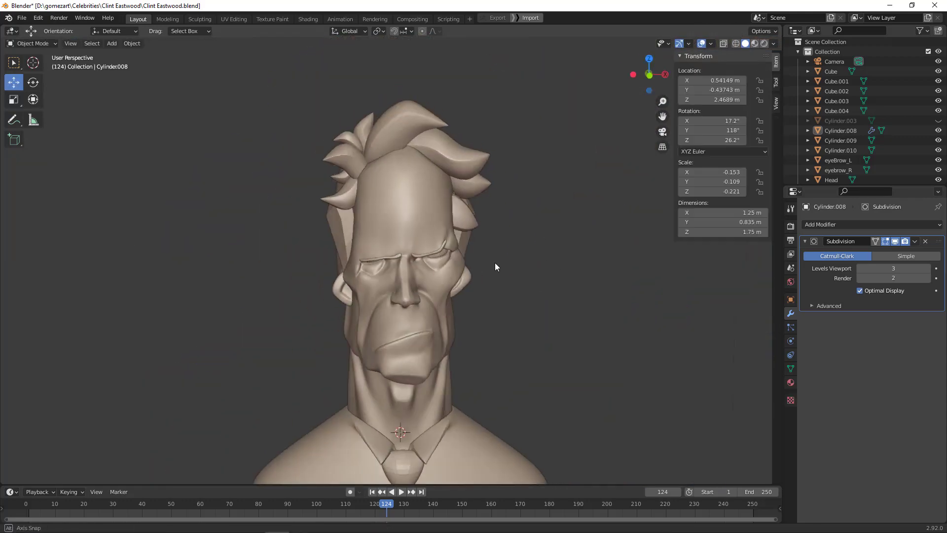